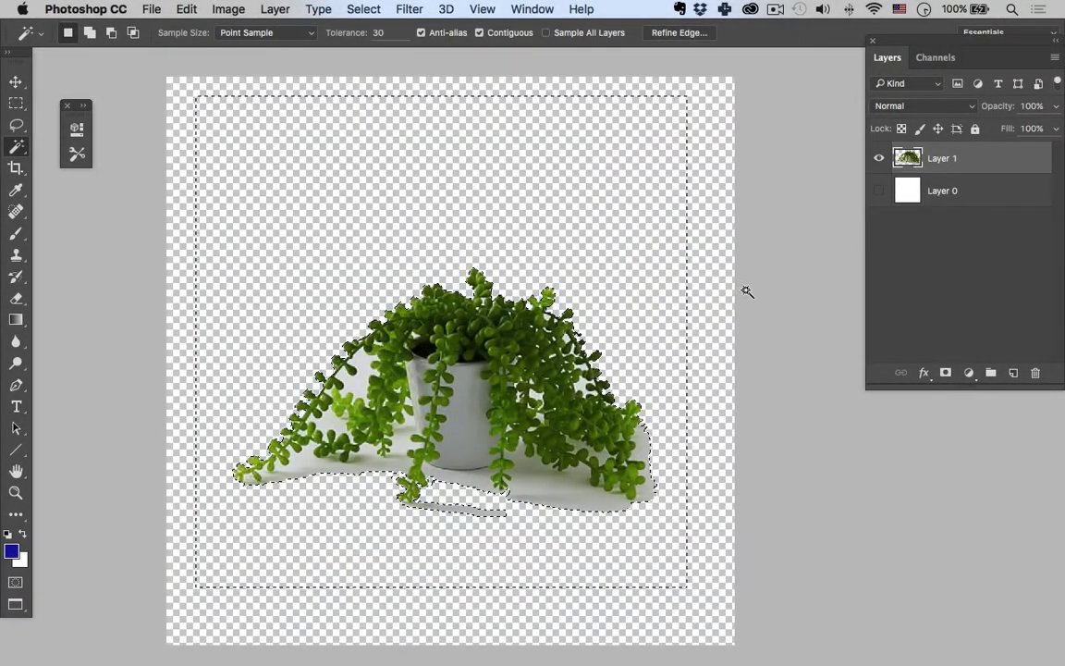
Step: Clear the selection around the cut-out plant
key("ctrl+d")
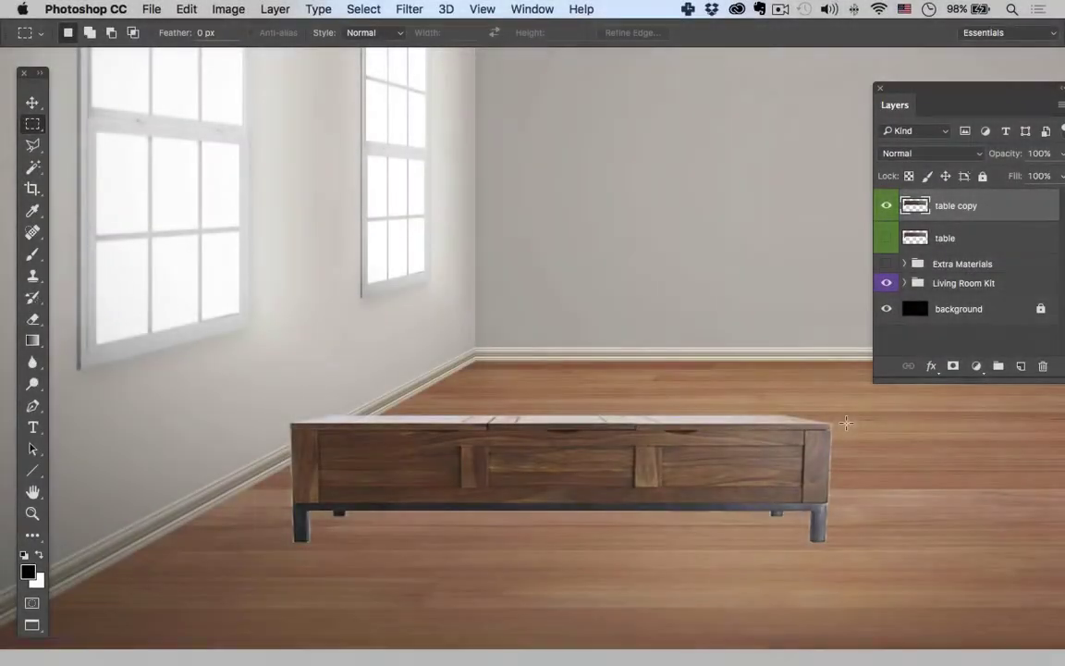
Step: Marquee the wooden table and skew its copy to match the left wall's perspective
left_click_drag(846, 422, 268, 544)
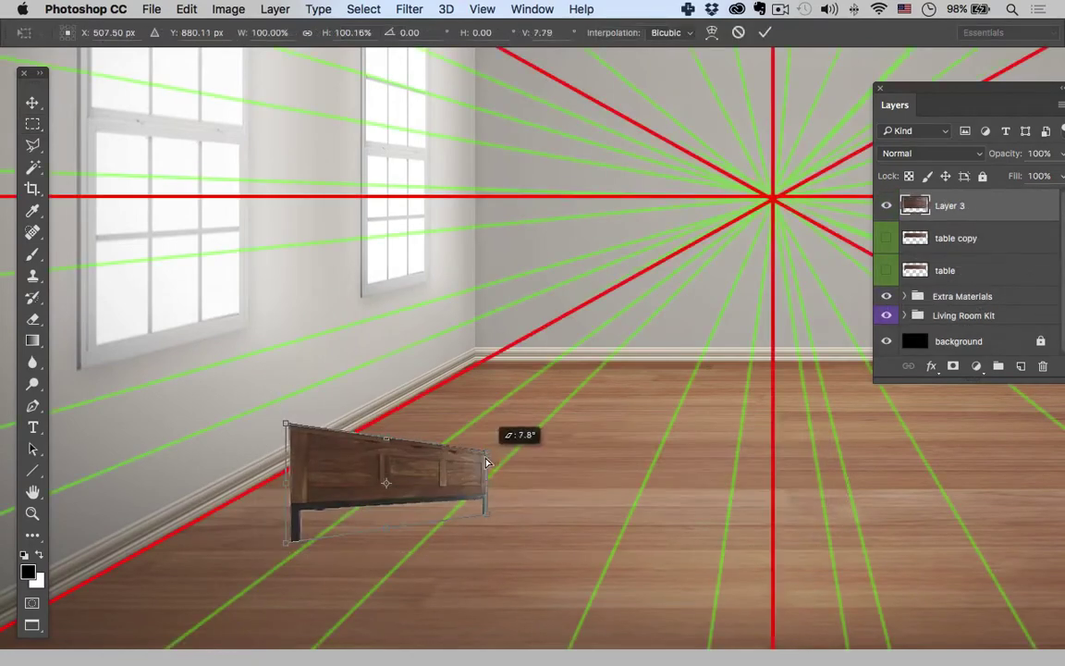
left_click_drag(488, 453, 492, 339)
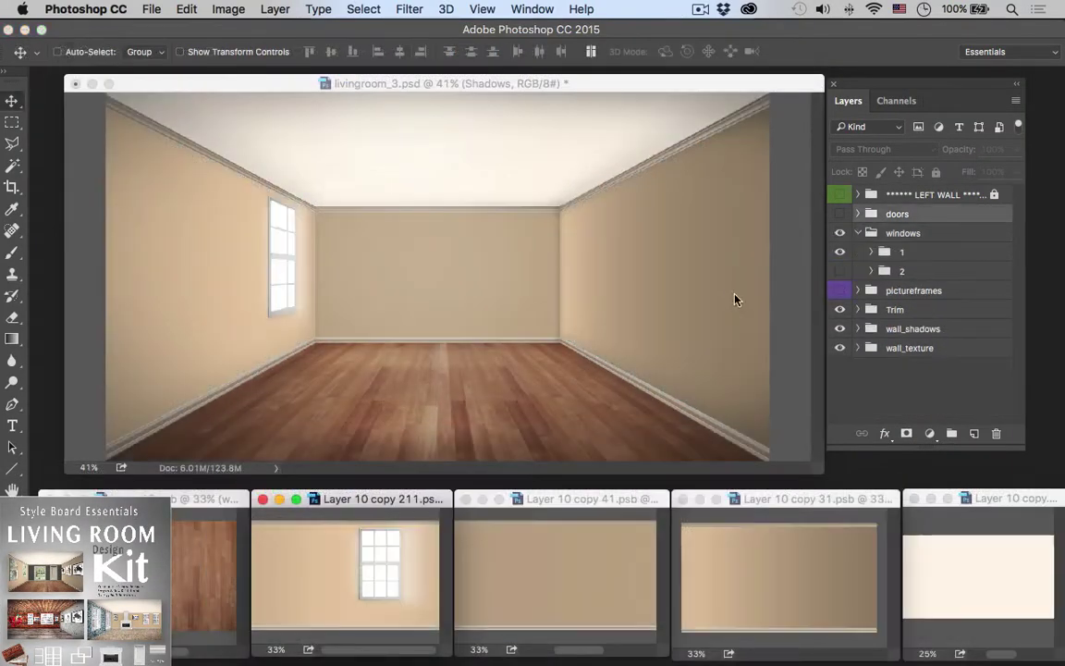
Step: Duplicate the window to the left, then shift the left wall group left and the right wall group right
left_click_drag(380, 549, 305, 593)
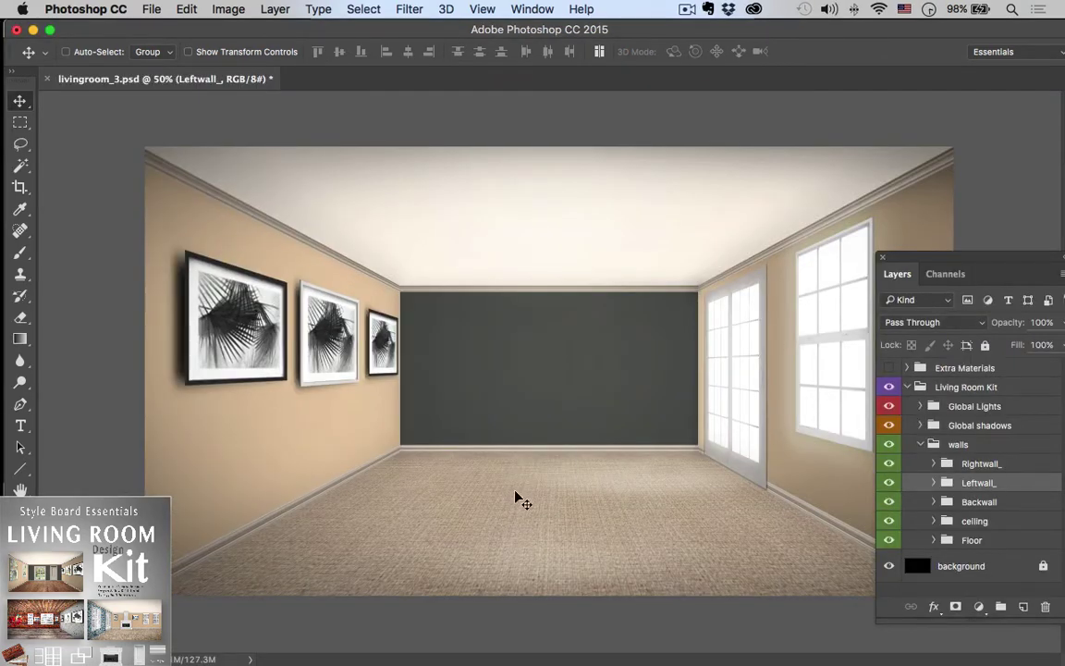
left_click_drag(517, 499, 461, 492)
left_click(989, 463)
left_click_drag(786, 443, 817, 441)
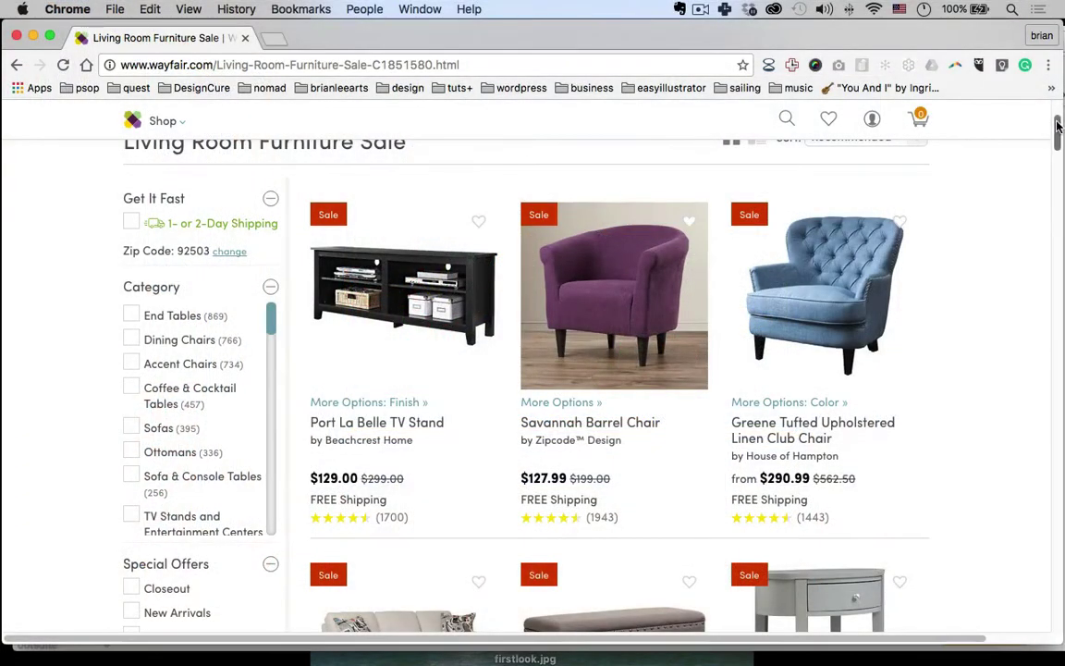
left_click_drag(1058, 125, 1056, 202)
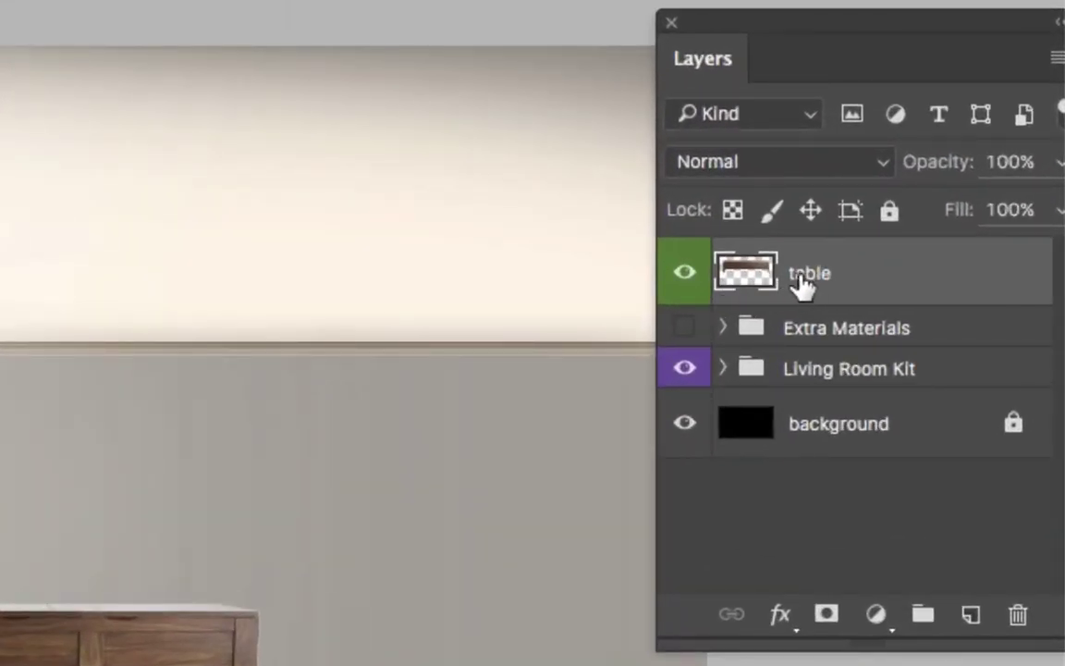
Step: Duplicate the table layer as 'table copy', select the copy, and hide the original 'table' layer
left_click_drag(810, 283, 832, 341)
left_click(820, 291)
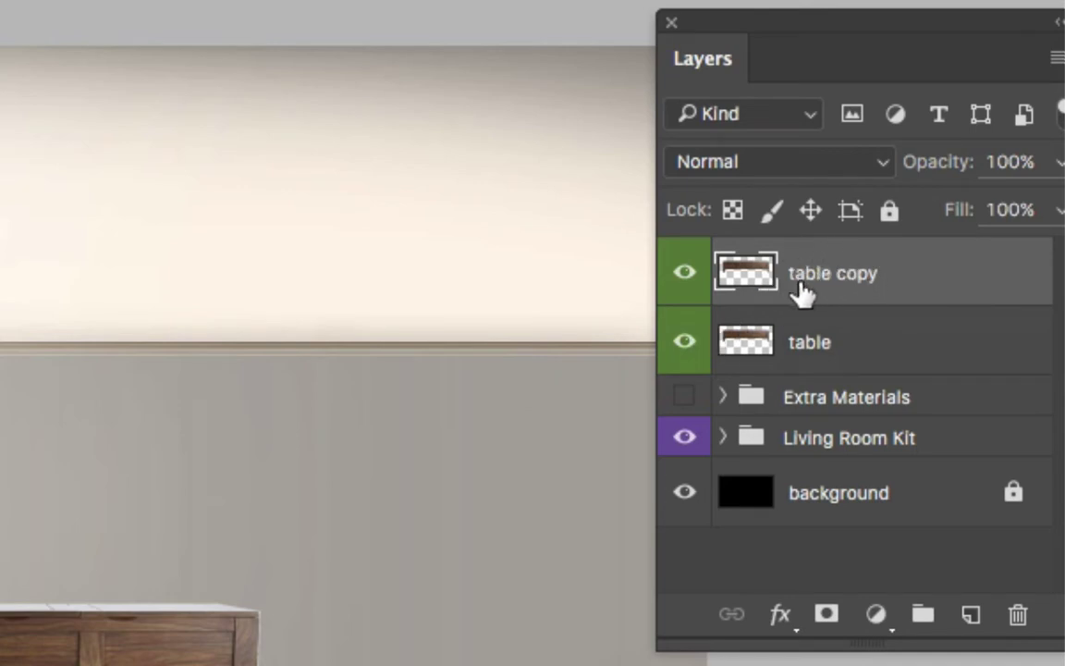
left_click(685, 342)
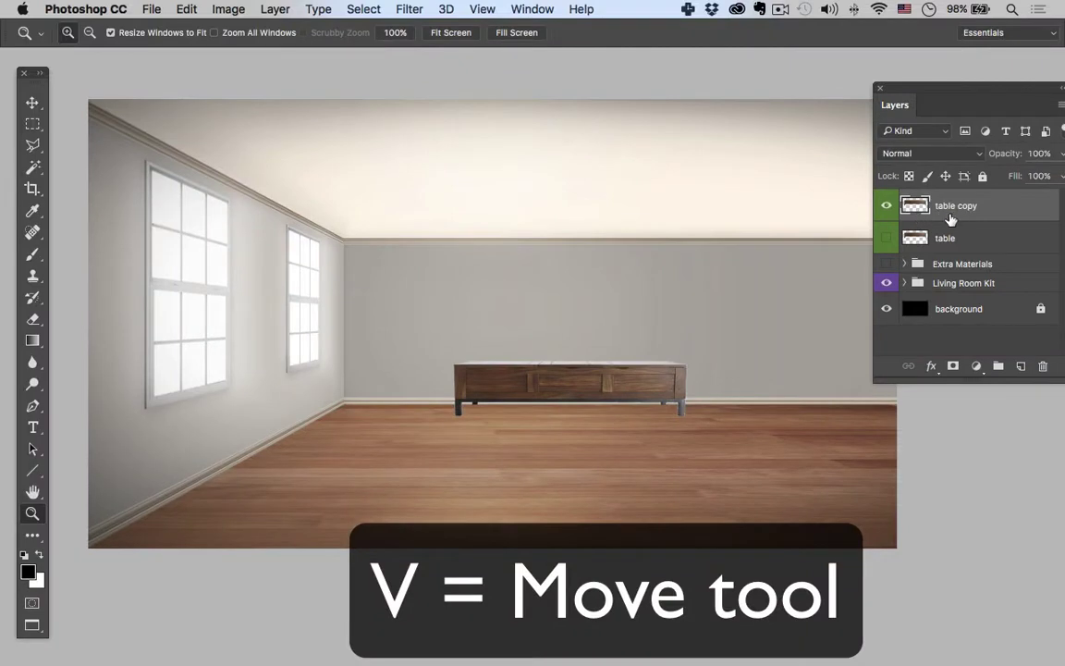
Step: Move the table copy down-left onto the floor and enlarge it to about 116%
key("v")
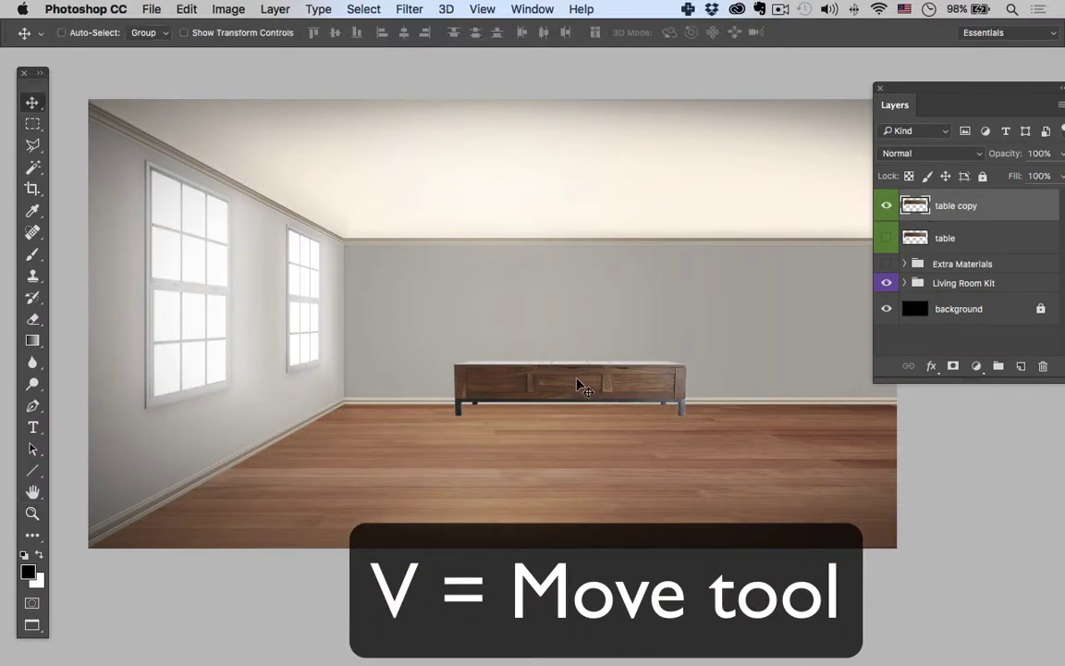
left_click_drag(612, 386, 423, 466)
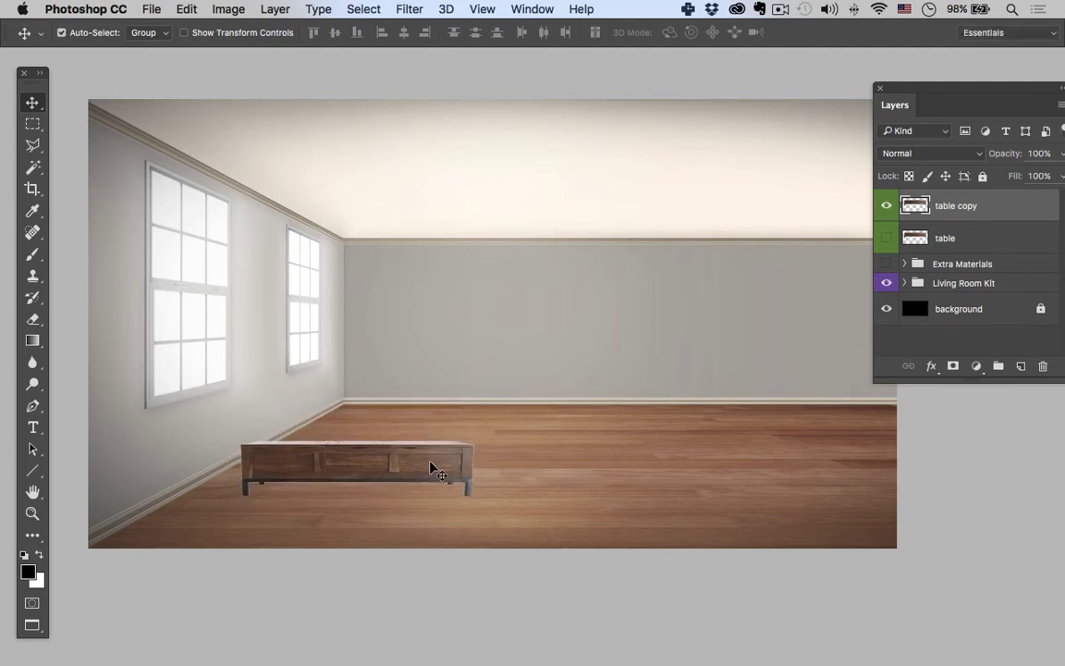
key("ctrl+t")
left_click_drag(488, 424, 510, 413)
key("Return")
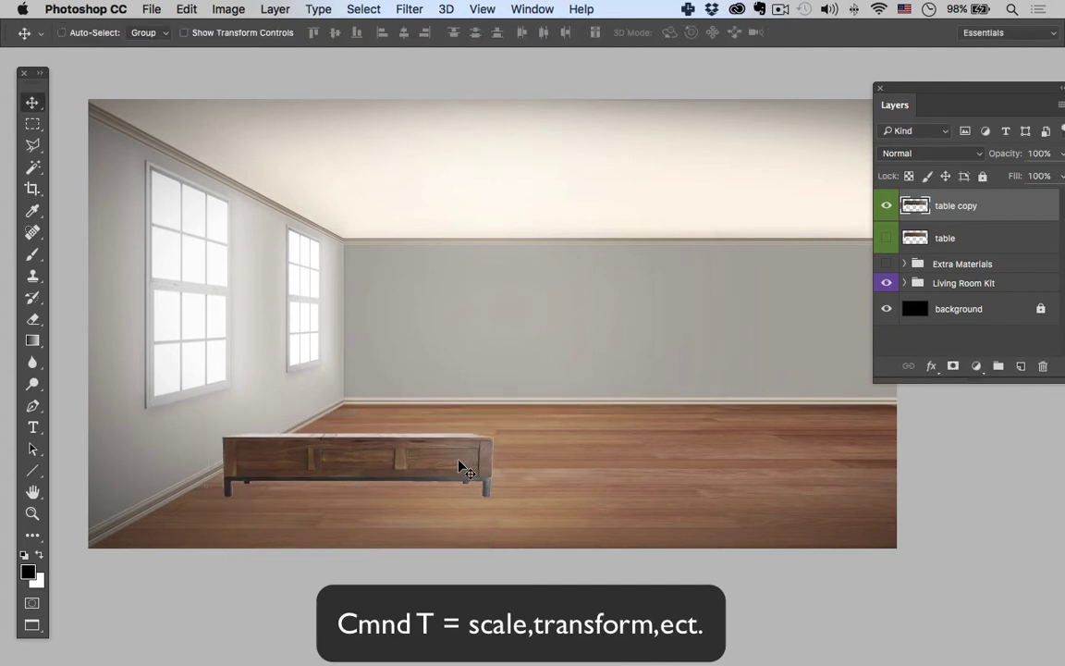
Step: Nudge the table copy slightly right and toggle its visibility to compare
left_click_drag(458, 470, 479, 471)
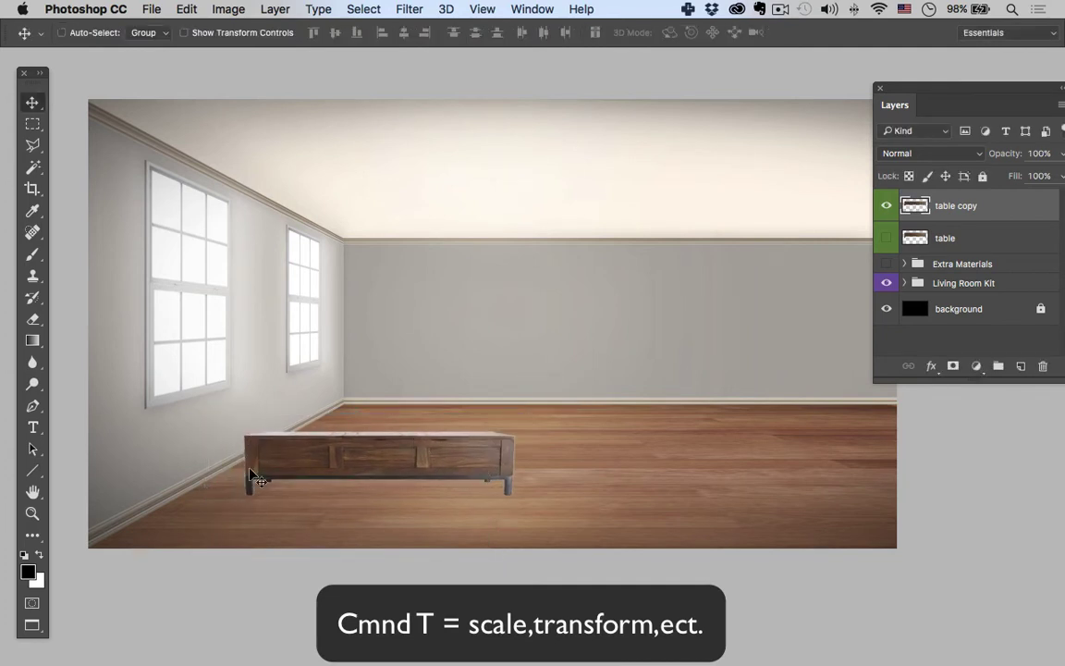
left_click_drag(301, 476, 309, 476)
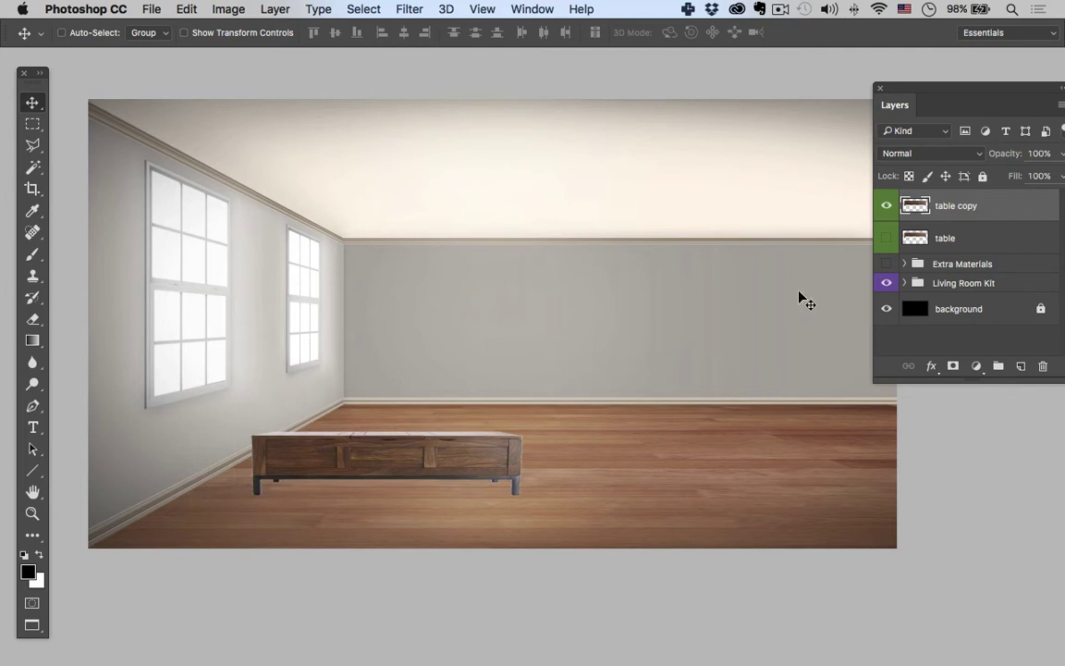
left_click(891, 211)
left_click(893, 210)
Step: Zoom in and marquee the table copy, subtracting the floor area between its legs
key("m")
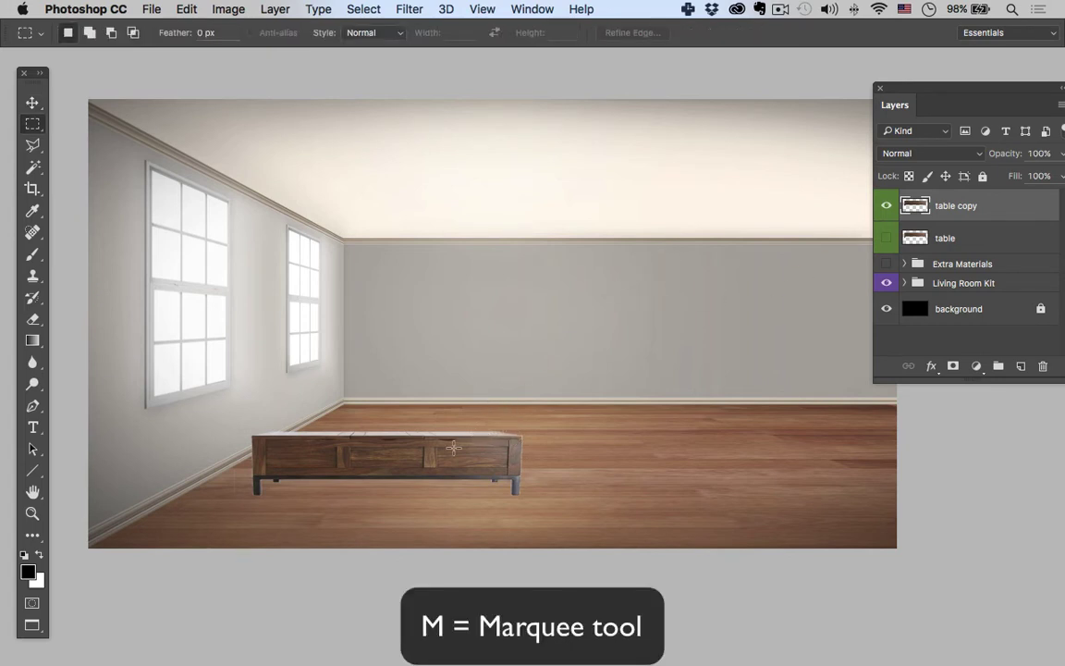
key("super+plus")
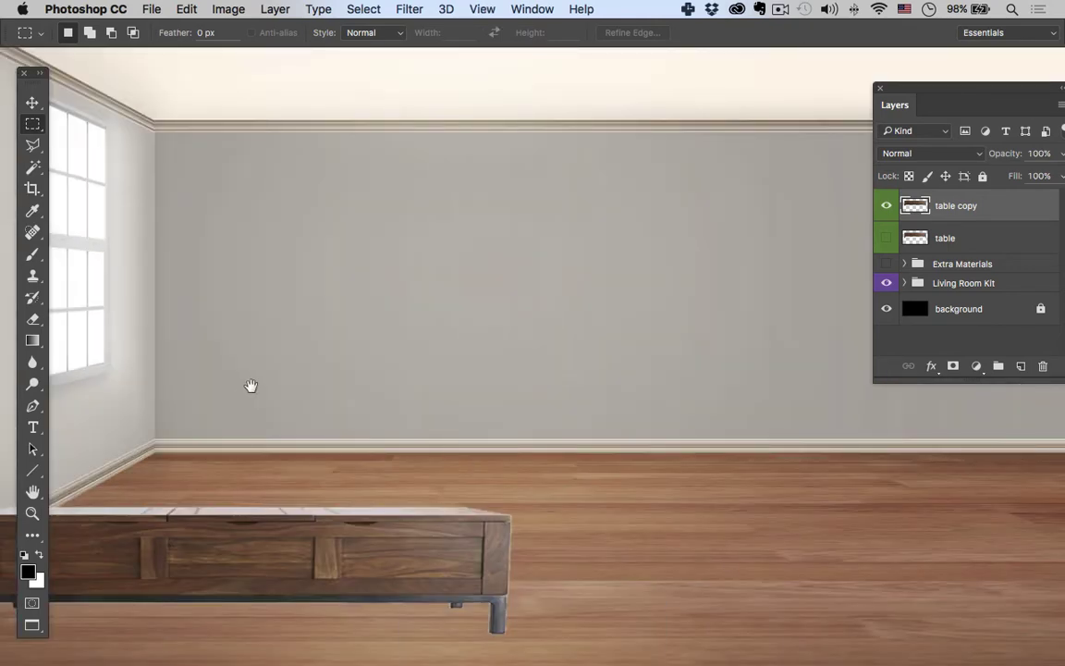
left_click_drag(229, 493, 549, 406)
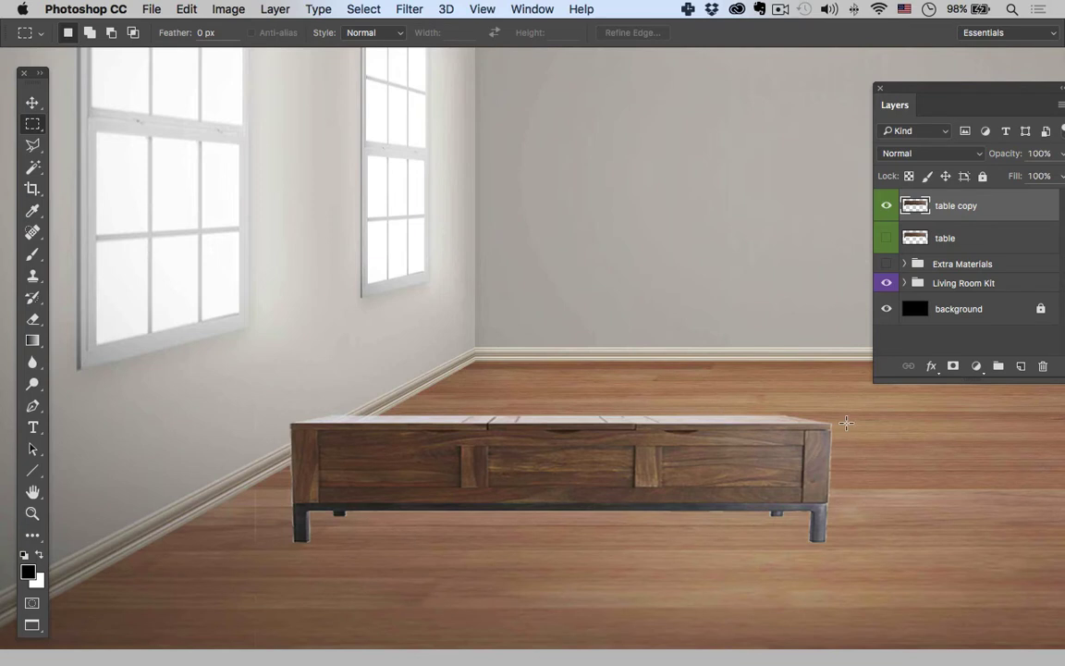
left_click_drag(846, 422, 267, 552)
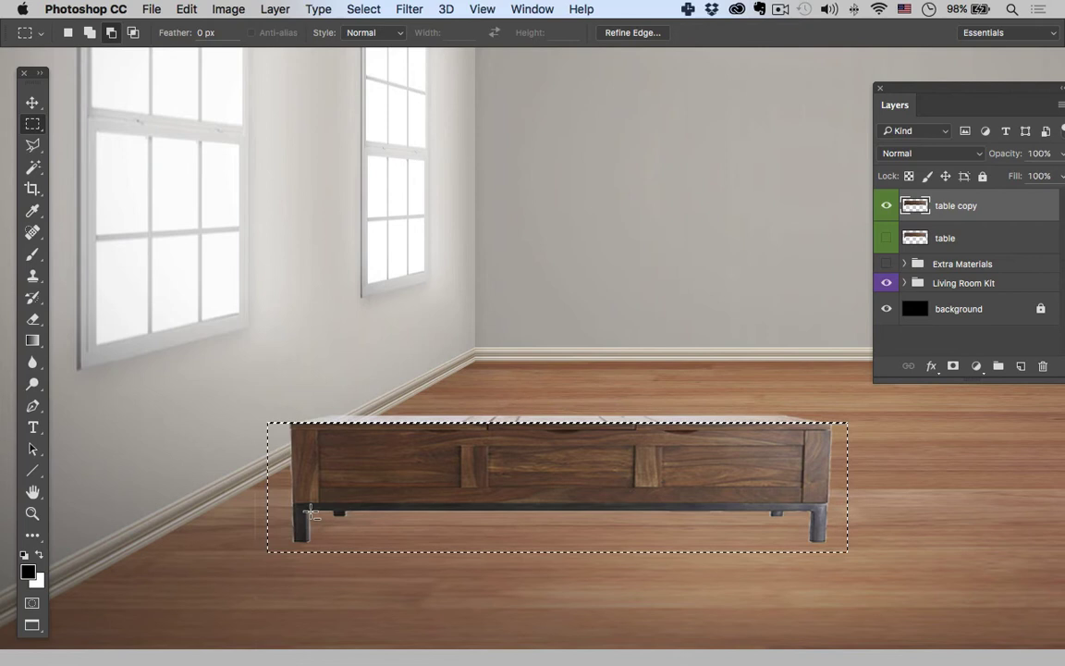
left_click_drag(314, 508, 799, 603)
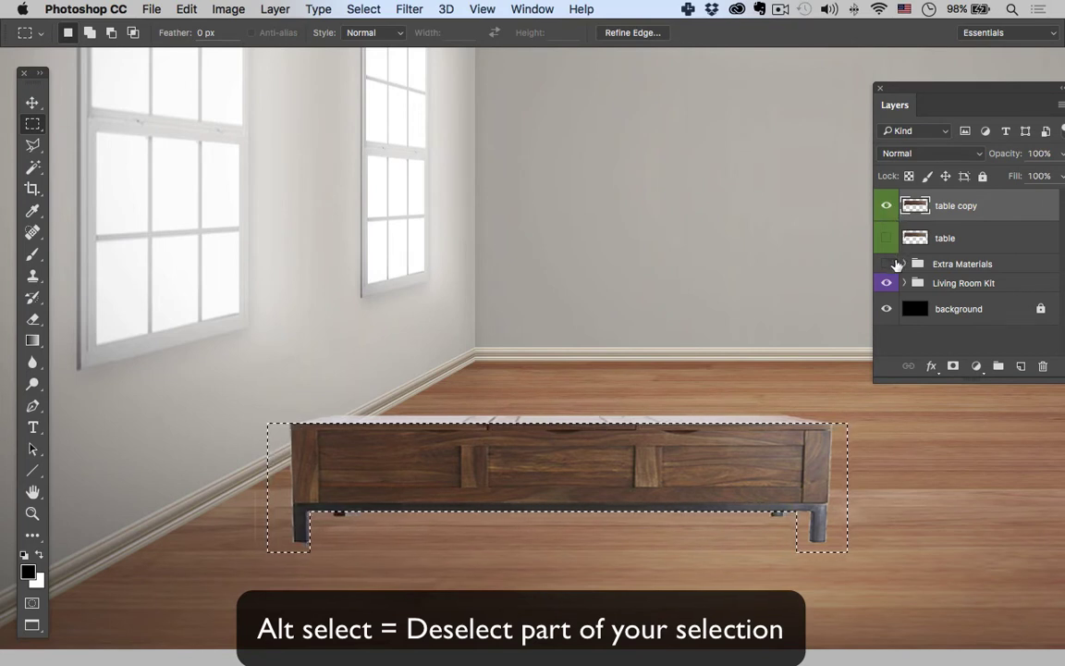
Step: Copy the selected table onto new Layer 3 and hide 'table copy' to check the result
key("super+j")
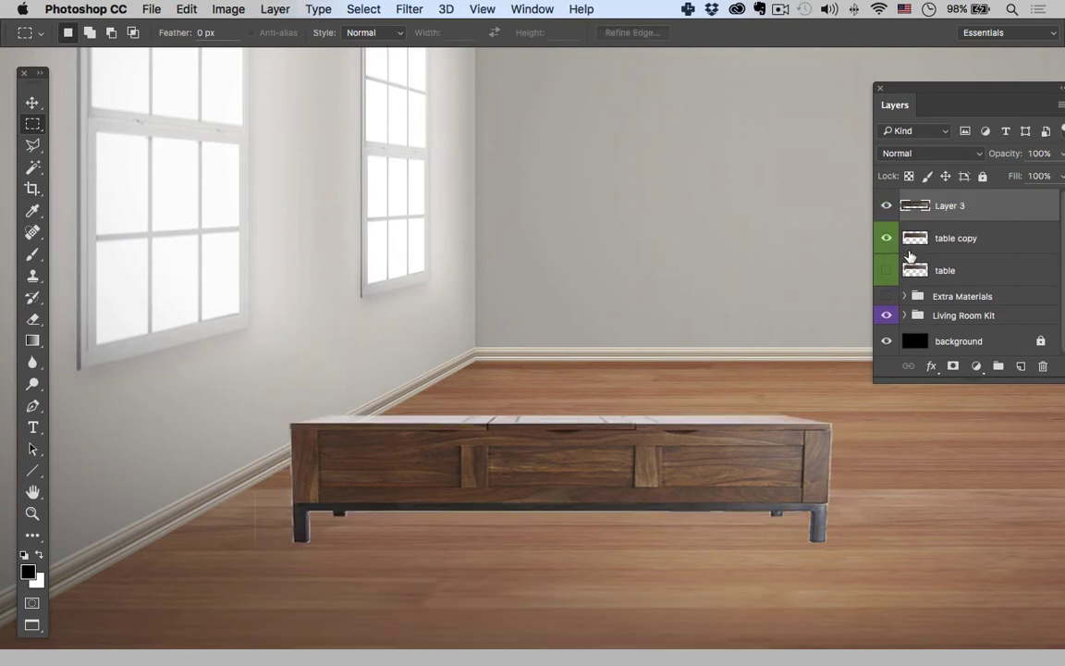
left_click(885, 242)
left_click(886, 205)
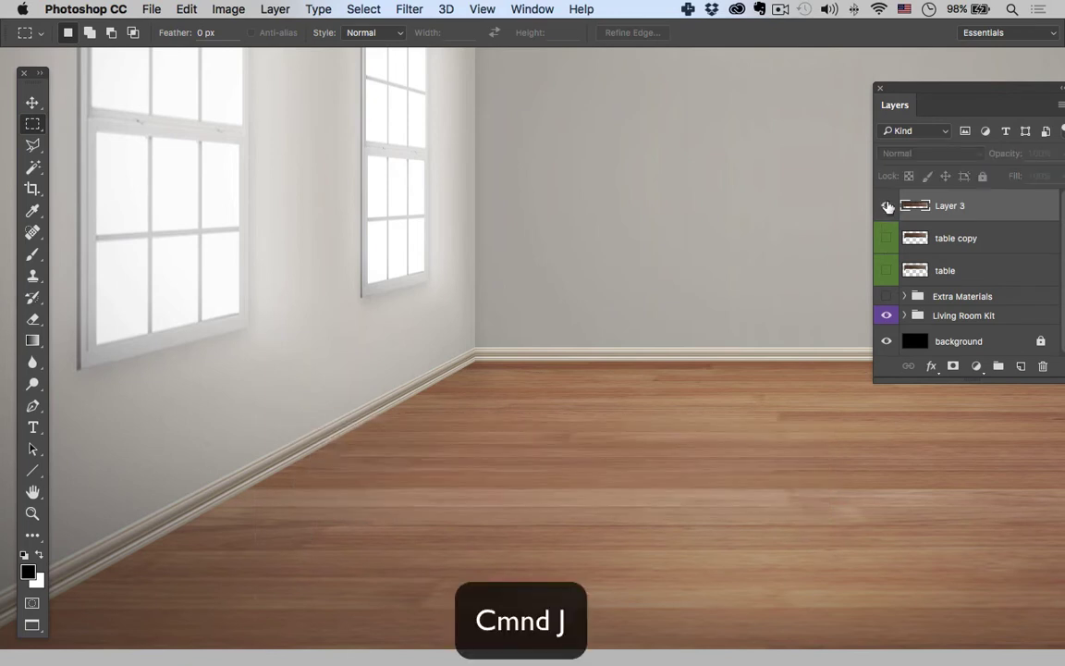
left_click(885, 205)
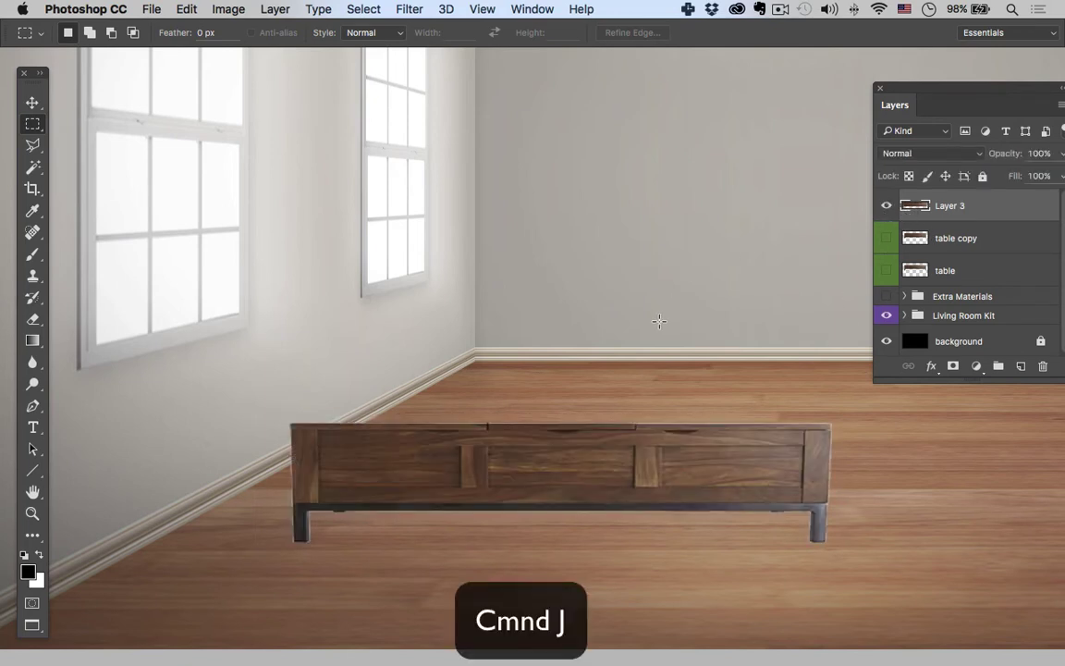
Step: Squeeze Layer 3's table horizontally to about 37% width and commit the transform
key("super+t")
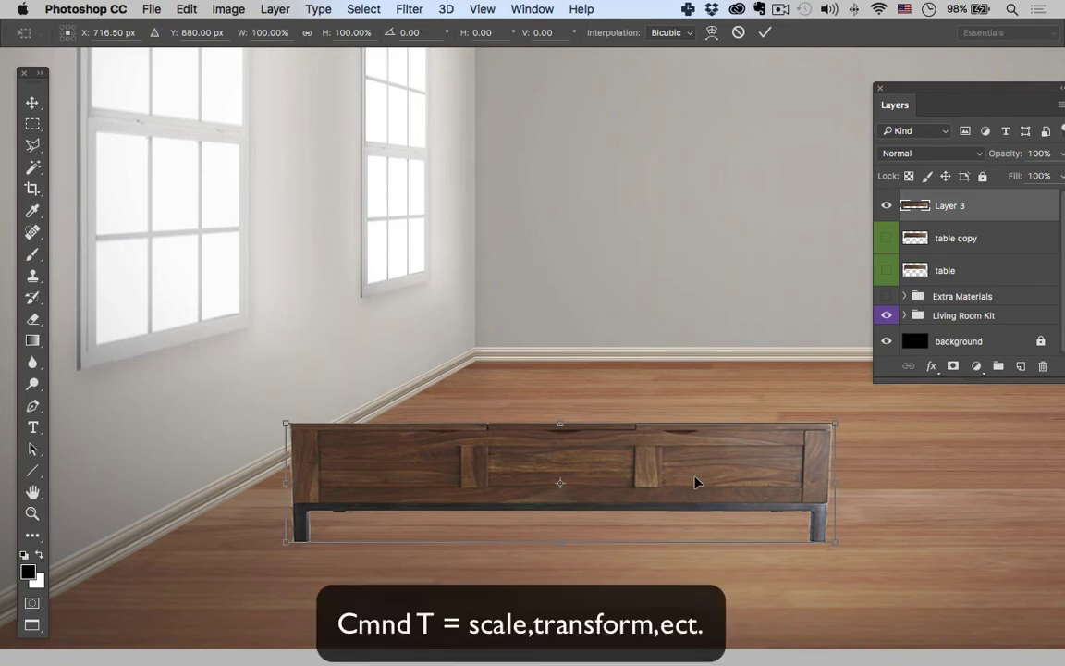
left_click_drag(833, 485, 657, 480)
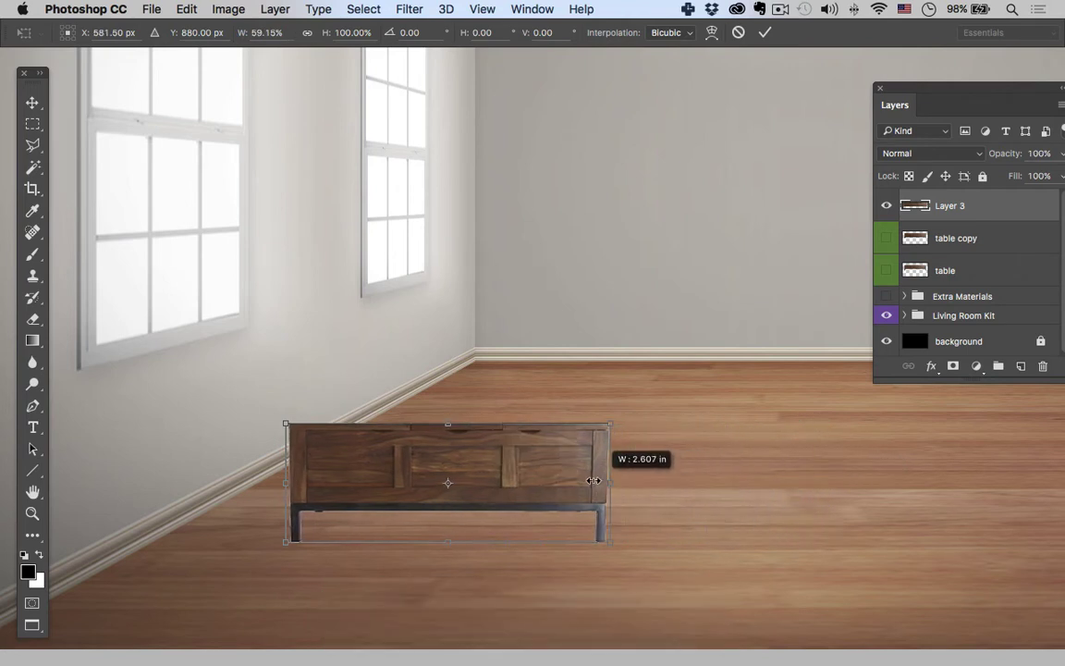
left_click_drag(594, 481, 493, 459)
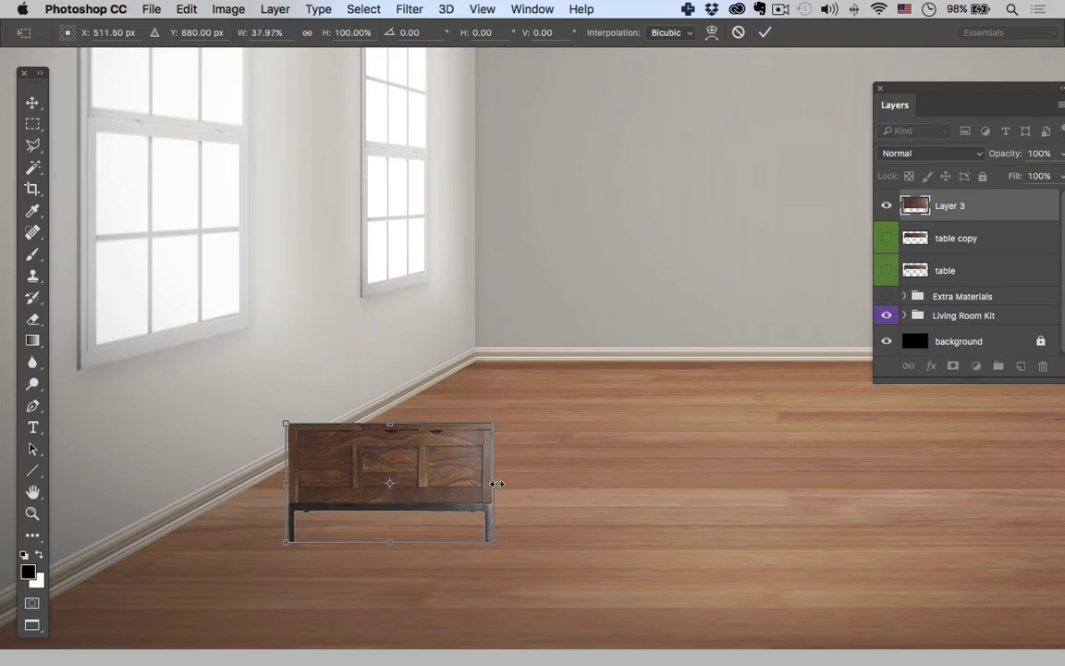
left_click_drag(496, 483, 488, 483)
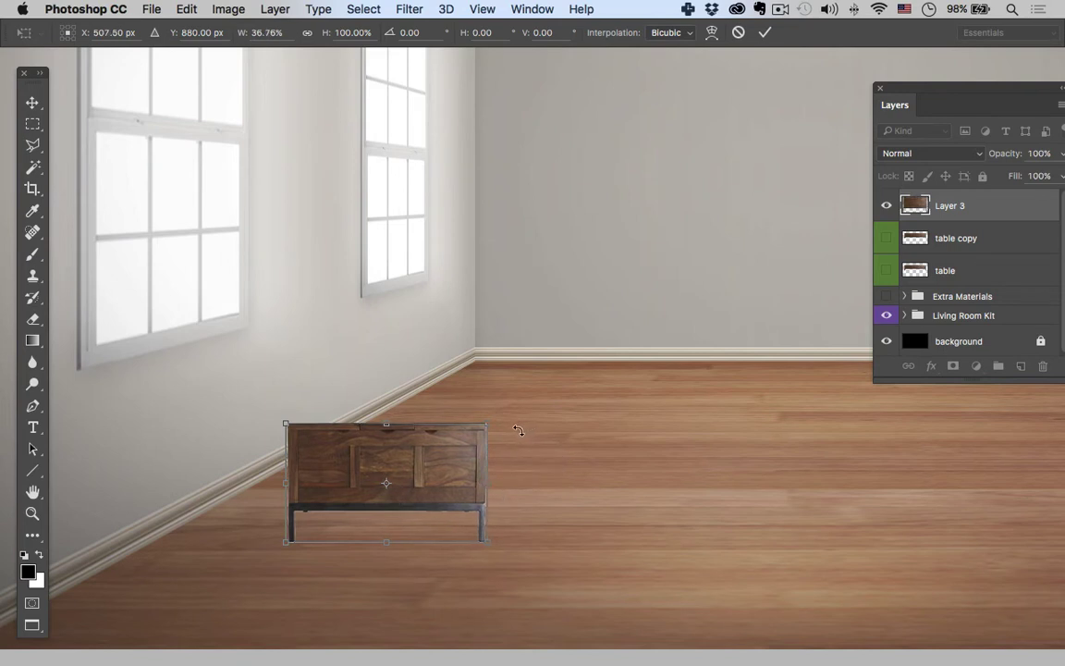
key("Return")
key("m")
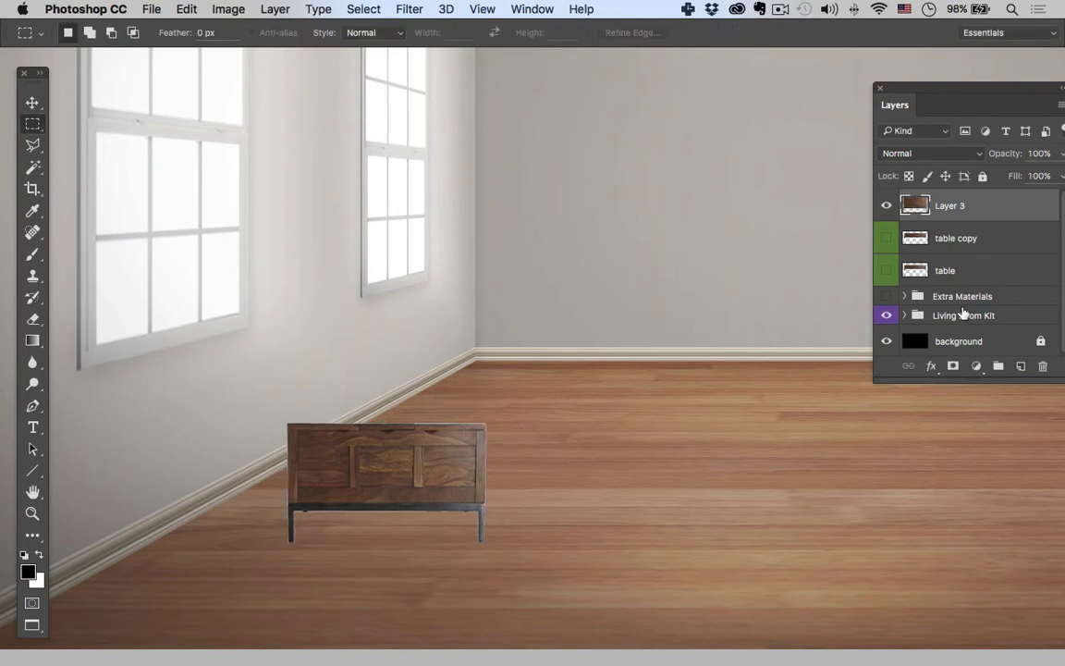
Step: Show the Extra Materials perspective guides and set Layer 3's transform to Perspective distortion
left_click(887, 297)
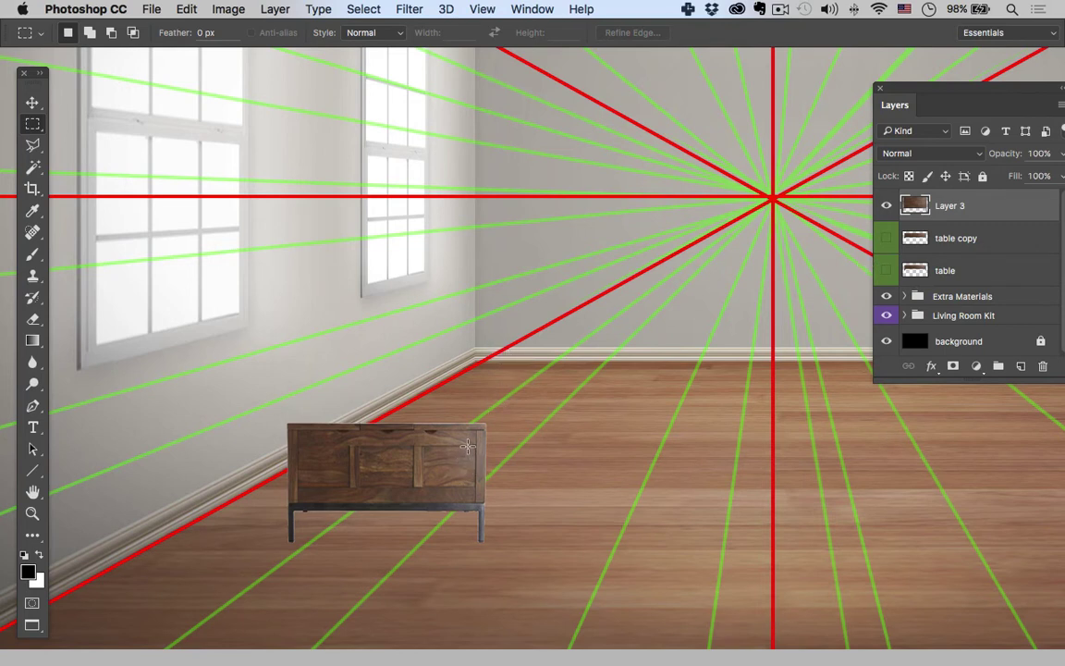
key("super+t")
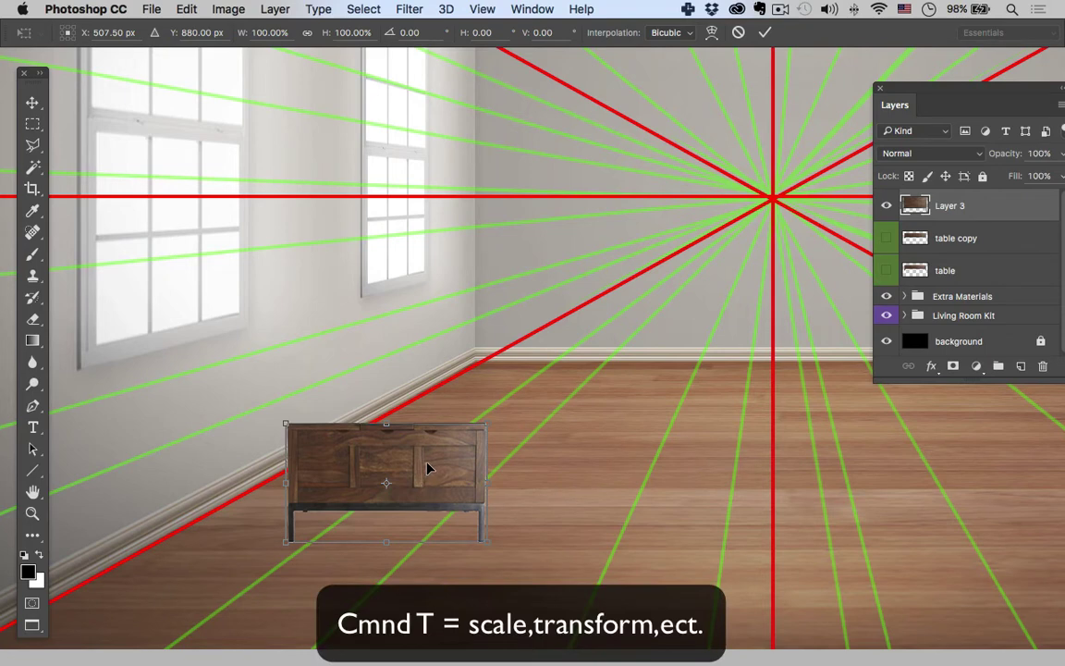
right_click(427, 469)
left_click(453, 510)
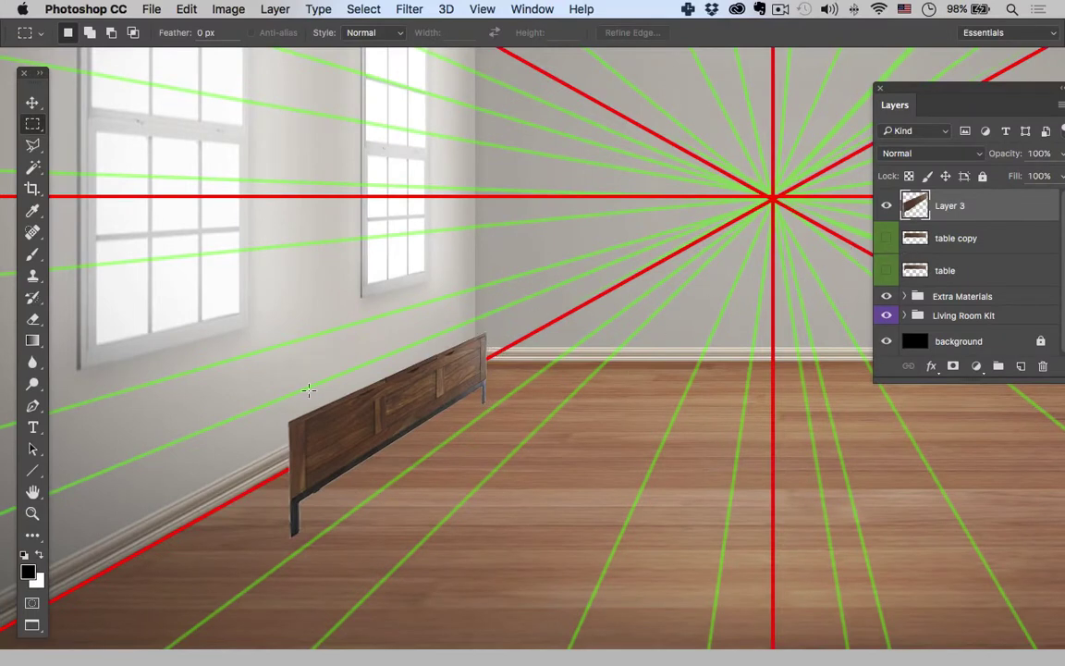
Step: Show and select the 'table copy' layer, then nudge it left to meet the side panel
left_click(886, 239)
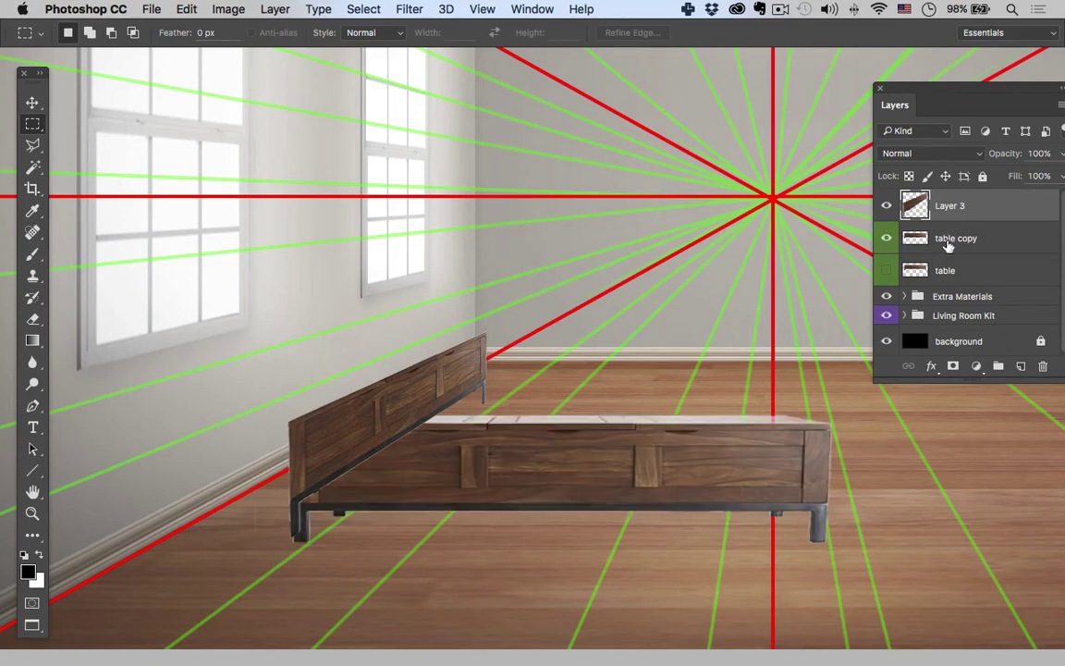
left_click(980, 242)
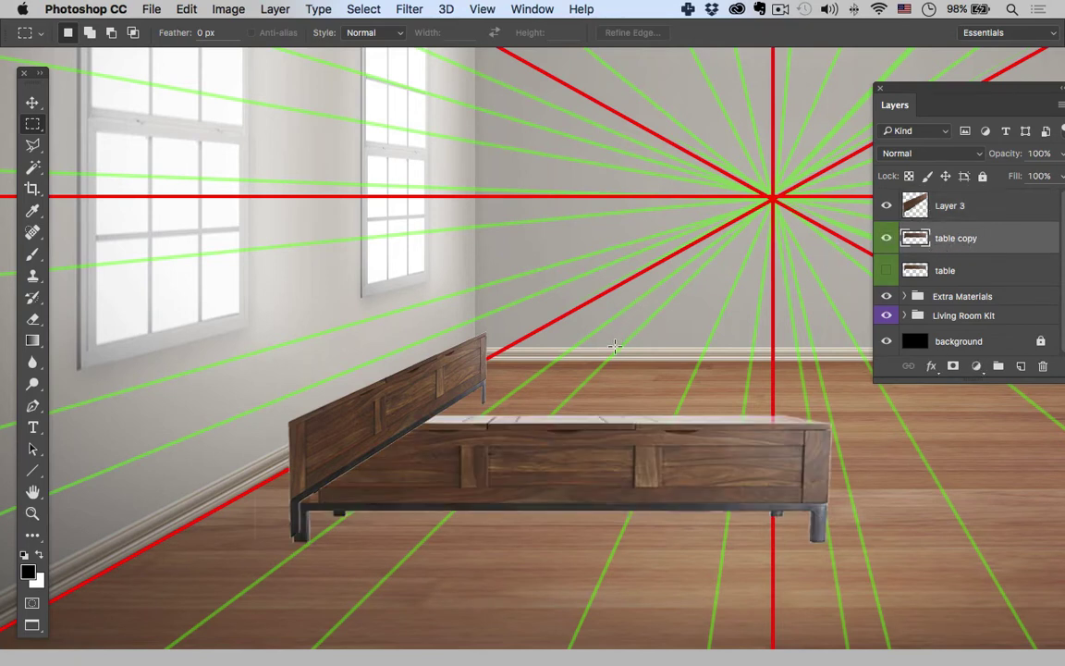
key("v")
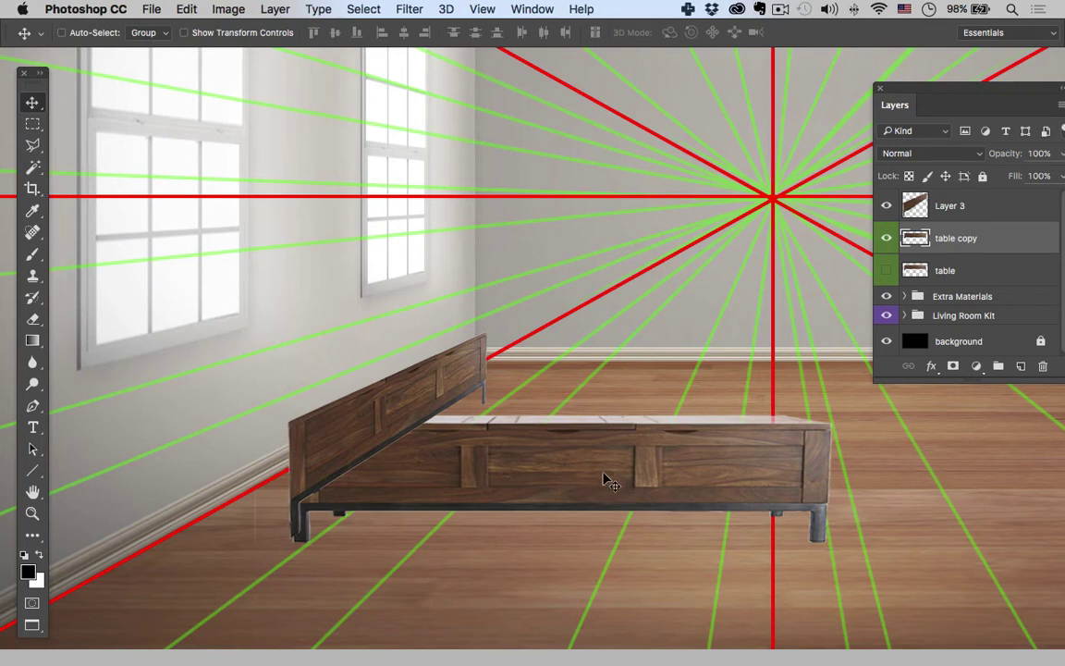
key("Left")
key("Left")
key("Left")
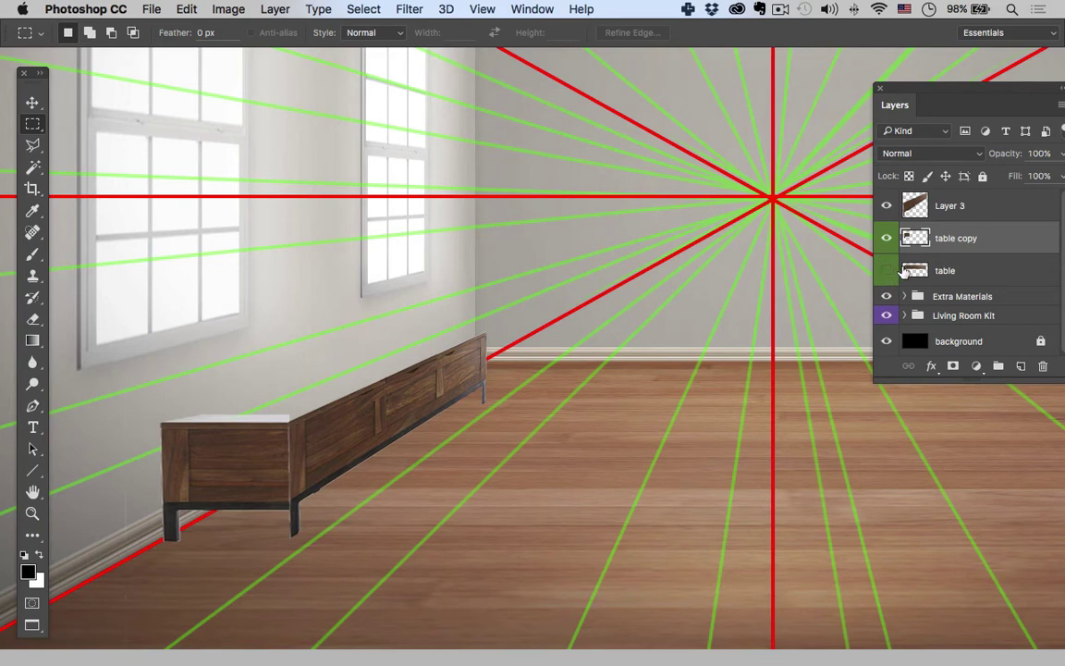
Step: Show and select 'table', duplicate it as 'table copy 2', and move it down onto the front floor
left_click(886, 271)
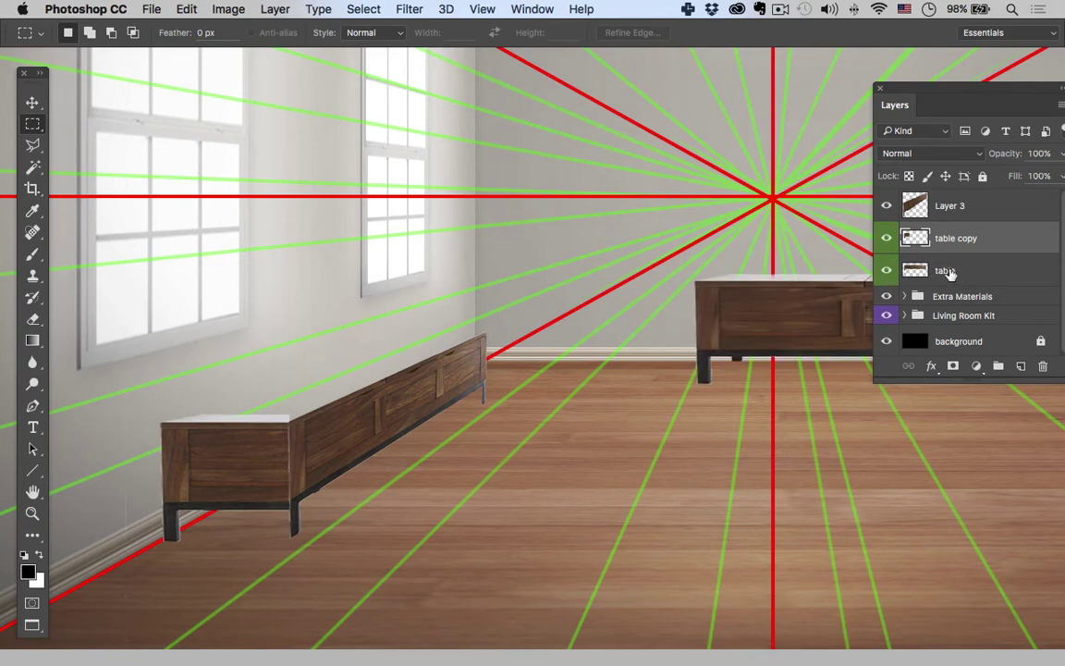
left_click(947, 274)
key("v")
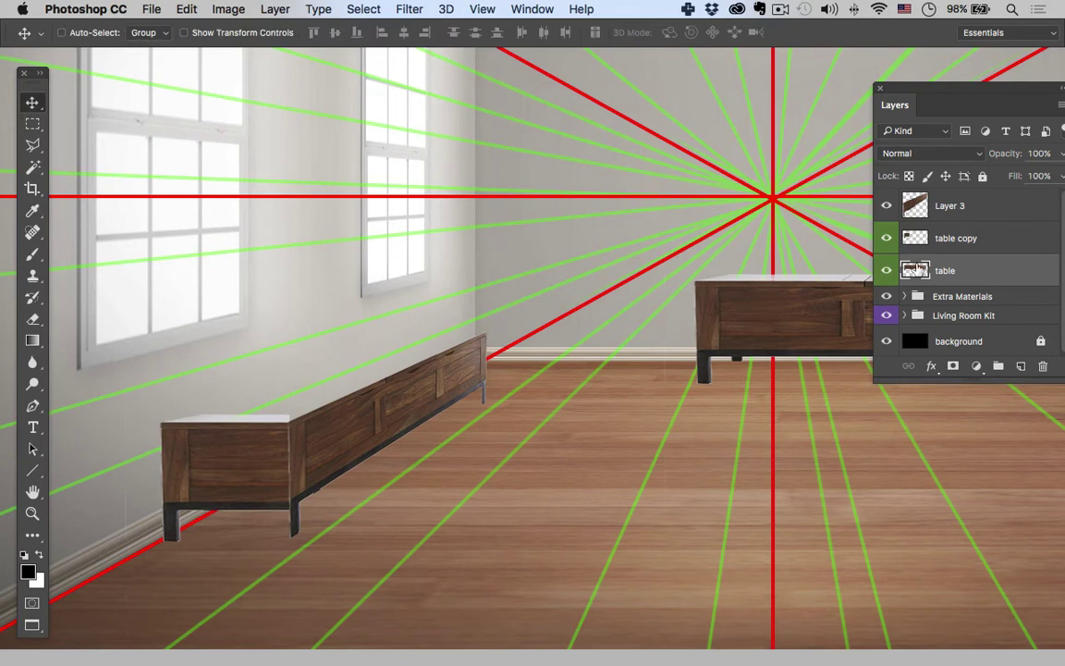
left_click_drag(946, 274, 948, 254)
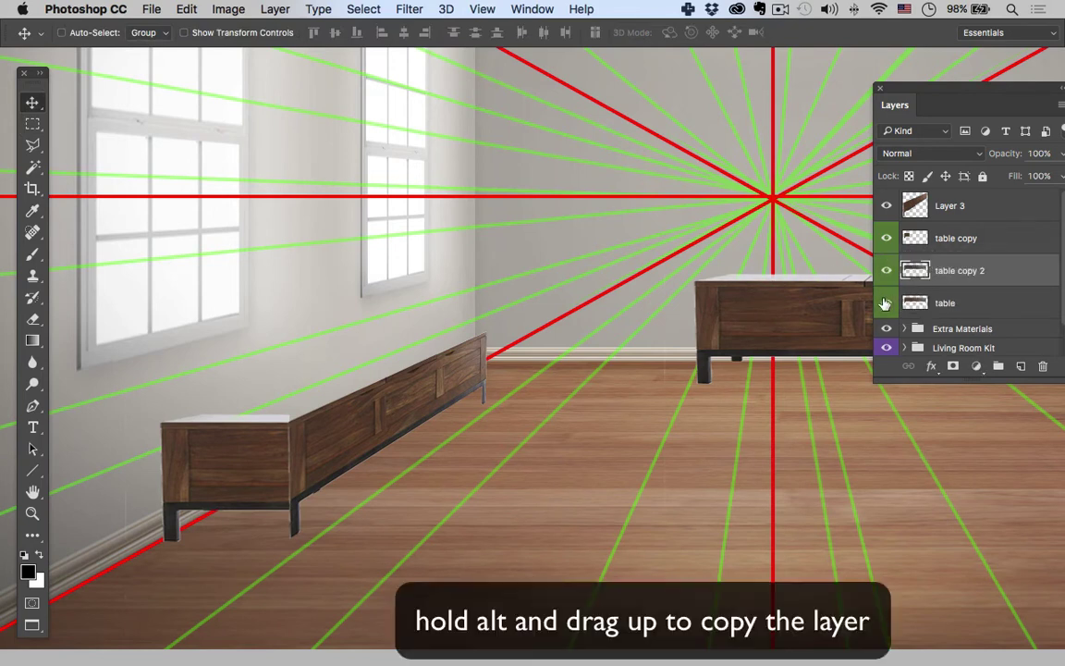
left_click_drag(726, 344, 490, 564)
key("m")
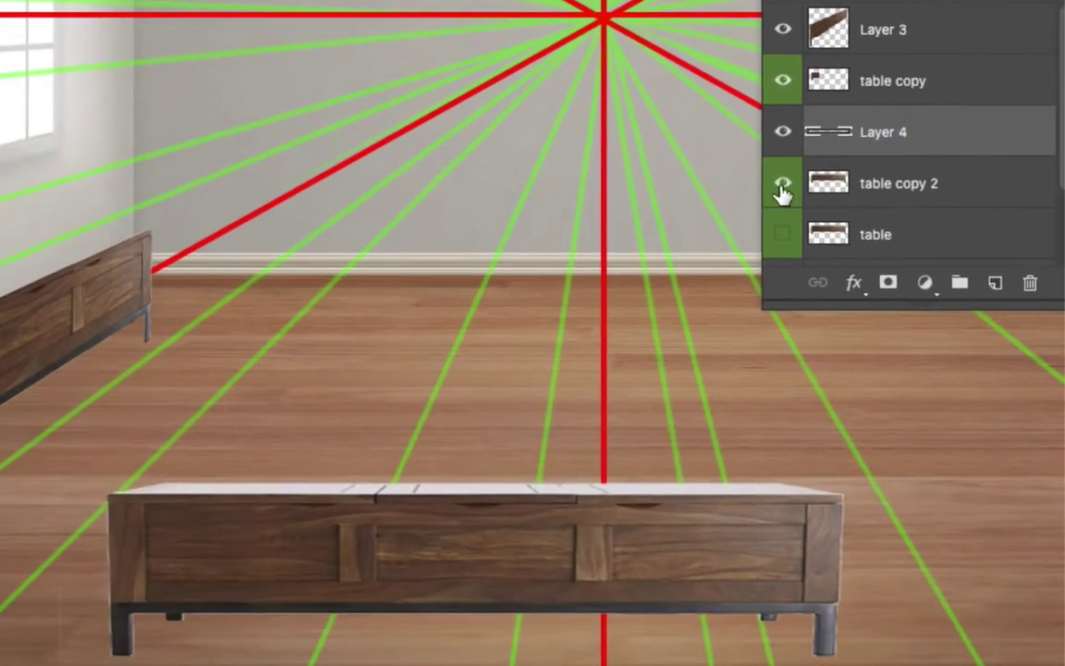
Step: Hide table copy 2, then rotate the Layer 4 strip about -90° upright and widen it into a tall panel
left_click(756, 317)
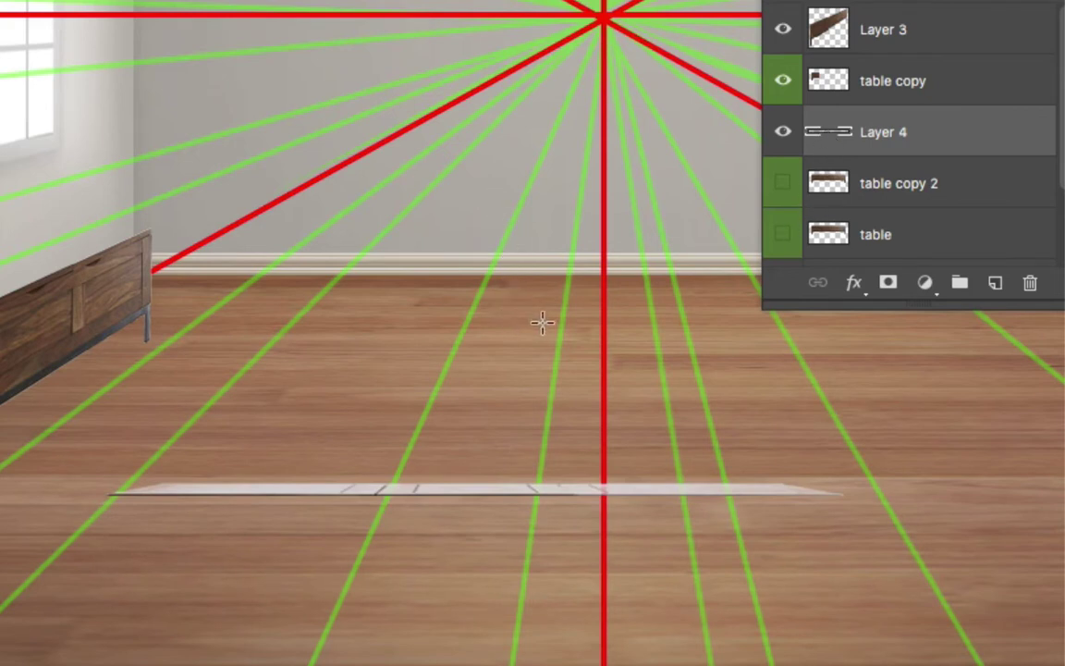
key("v")
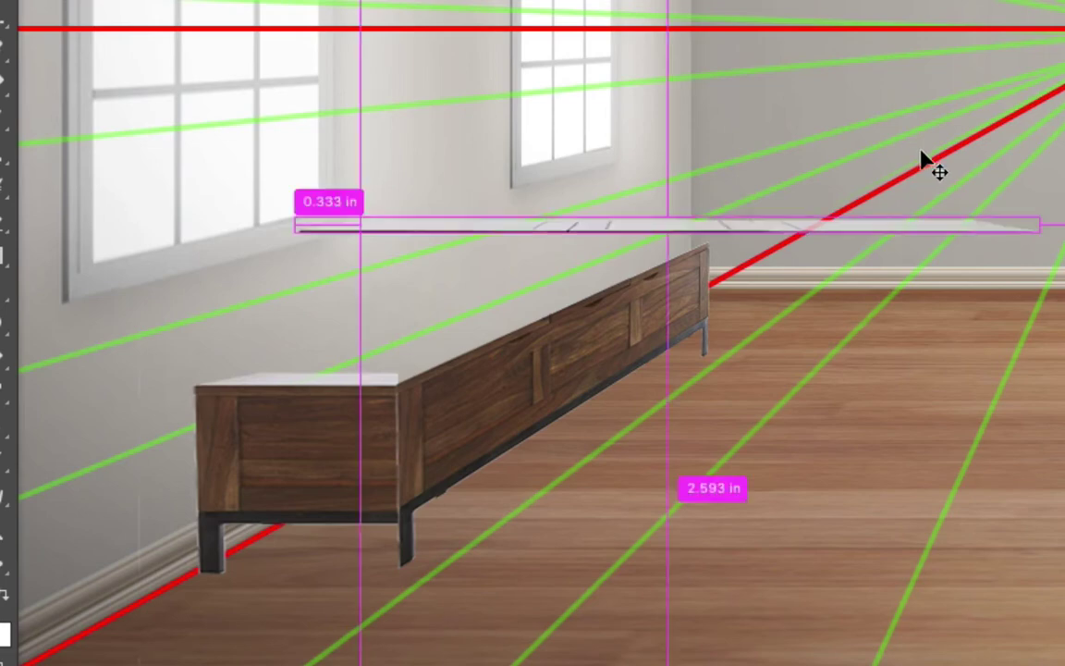
key("ctrl+t")
left_click_drag(985, 118, 557, 246)
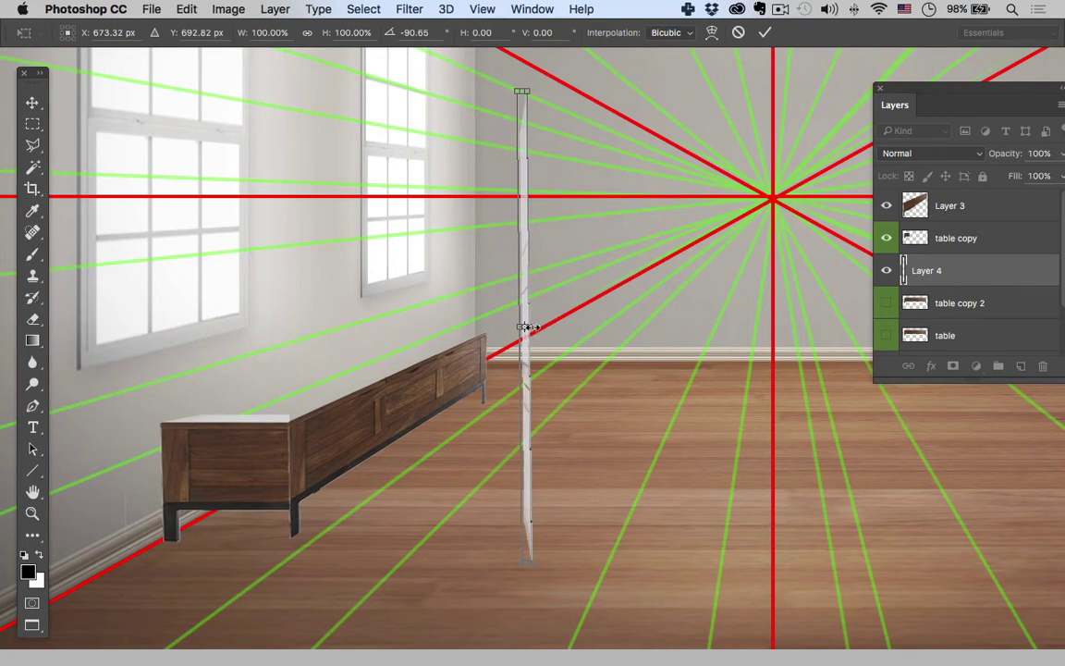
left_click_drag(527, 326, 708, 324)
key("Return")
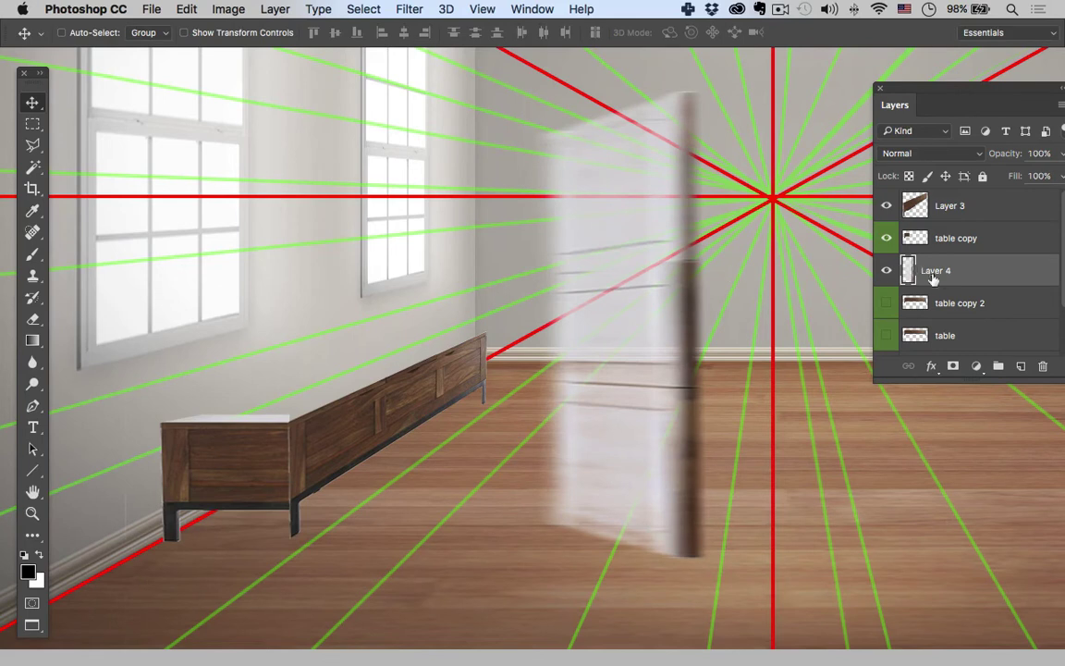
Step: Duplicate the white panel layer for opacity and merge all four copies into 'Layer 4 copy 3'
left_click_drag(932, 279, 959, 287)
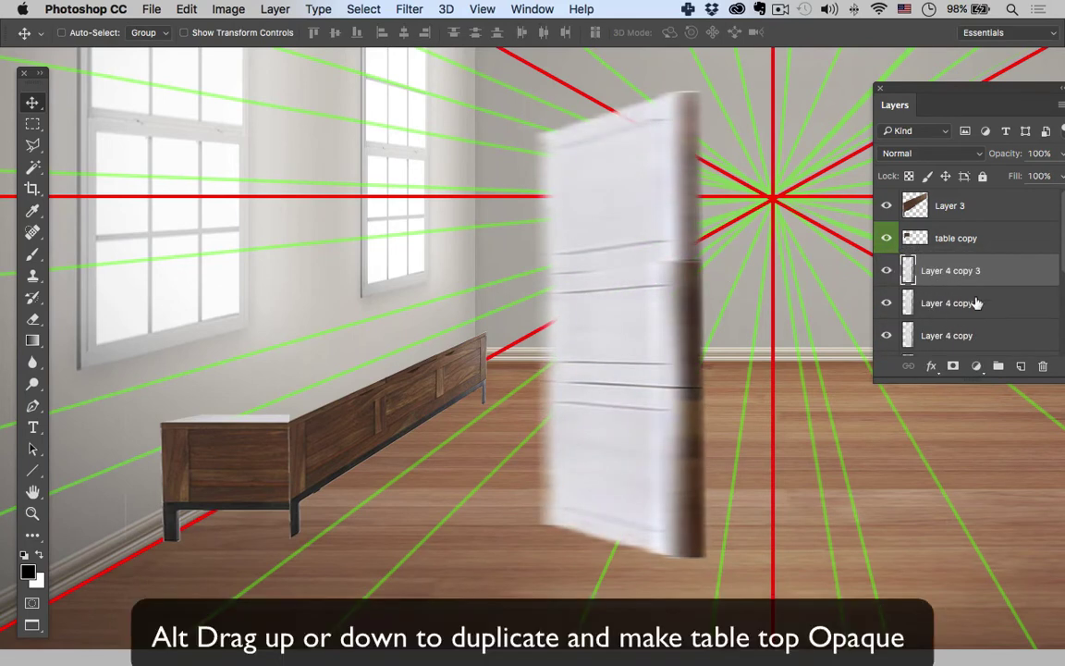
left_click_drag(1063, 254, 1063, 268)
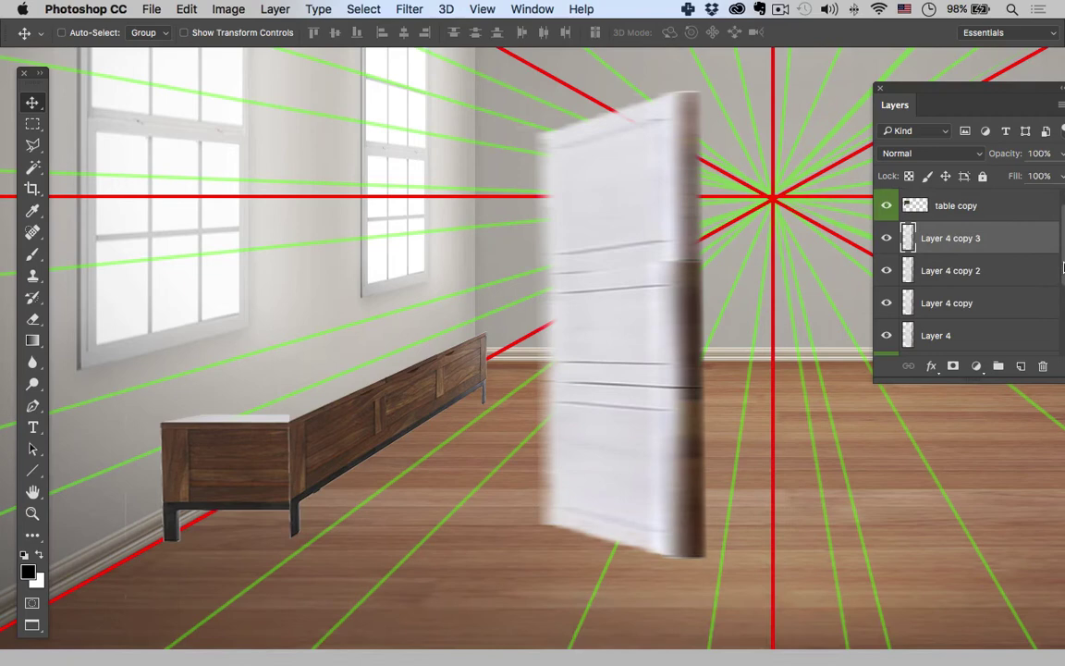
left_click(945, 330, "shift")
right_click(923, 297)
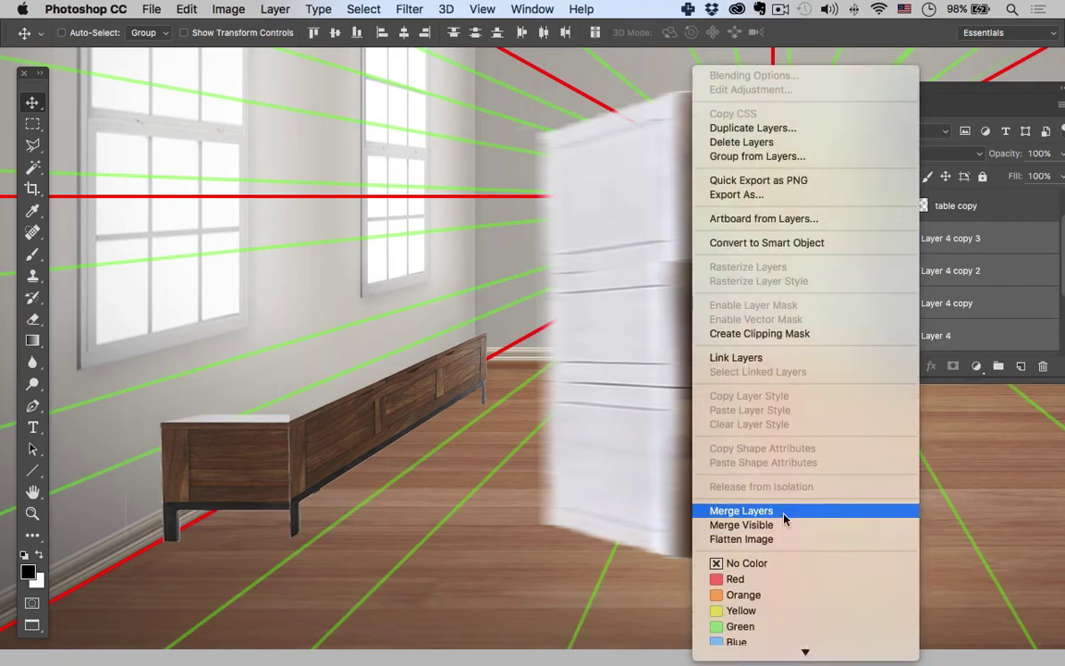
left_click(793, 510)
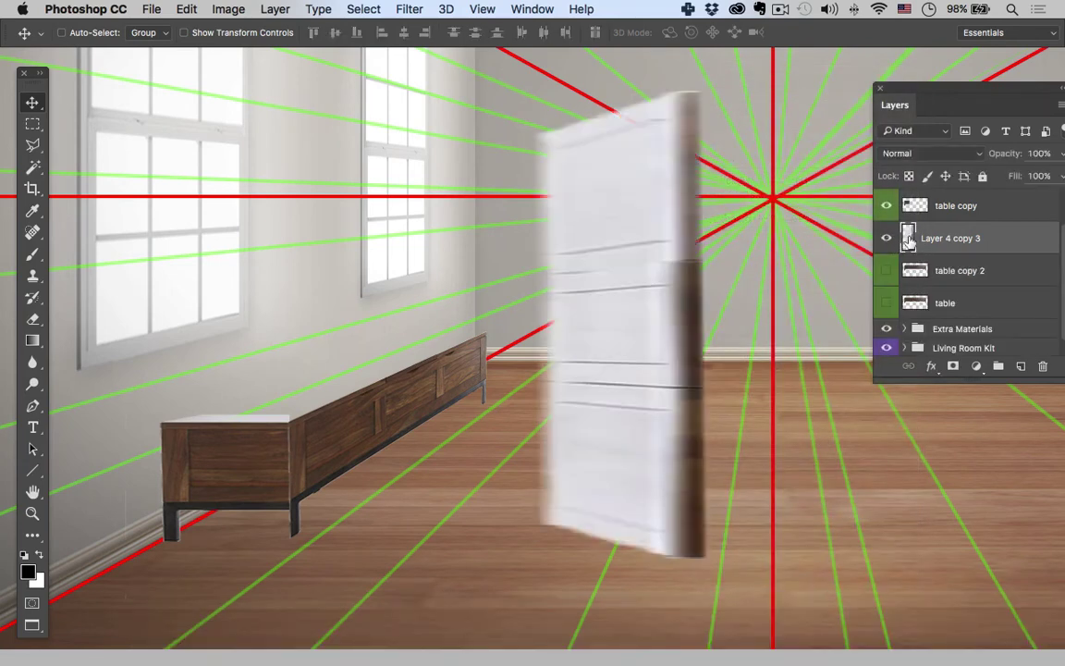
Step: Delete the blurry strip on the left side of the white panel using a rectangular selection
key("m")
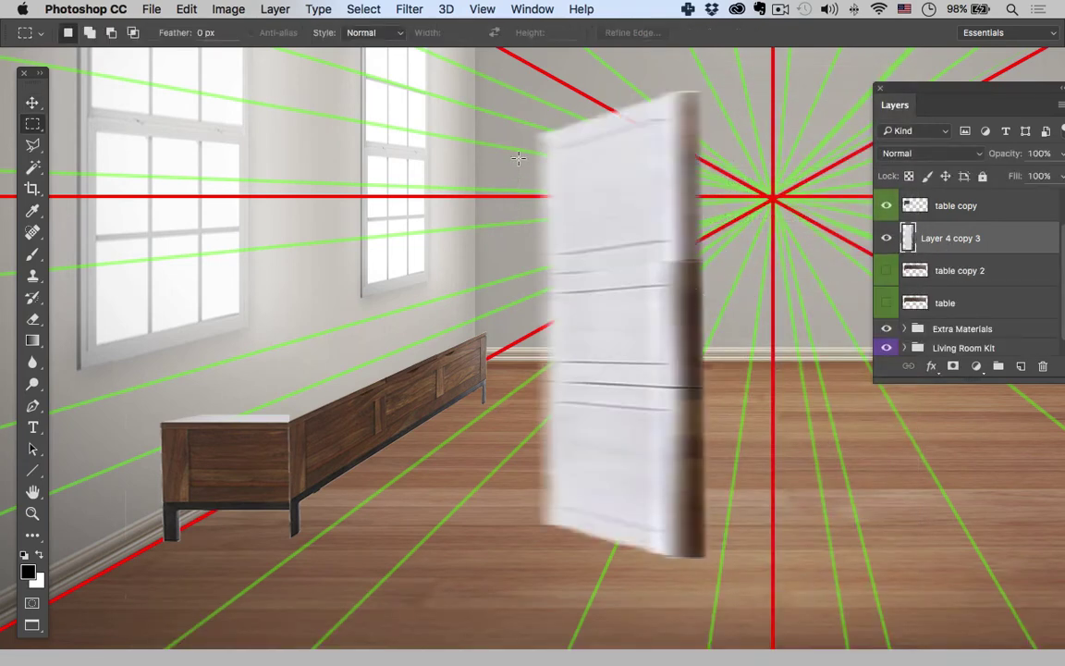
left_click_drag(492, 95, 552, 558)
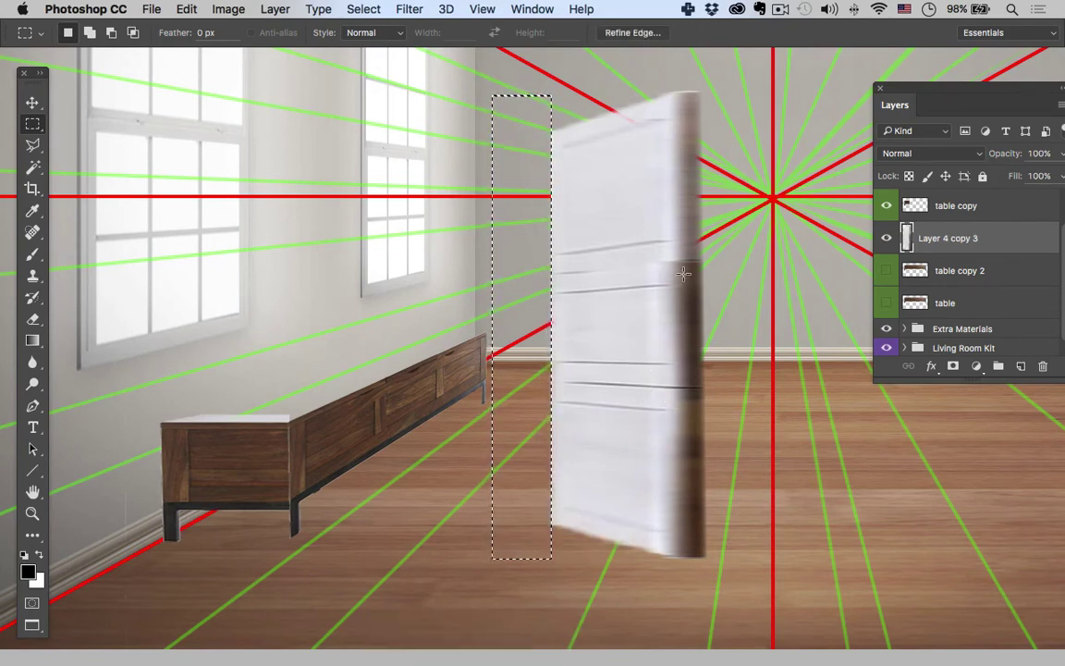
key("Delete")
left_click(706, 186)
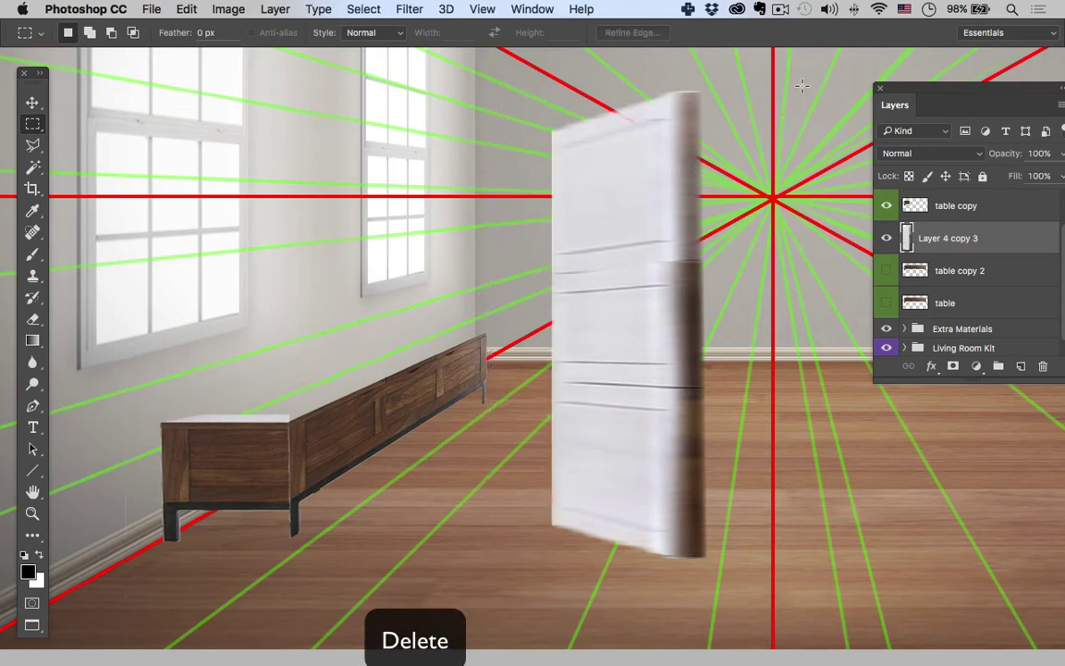
Step: Delete the dark strip on the right side of the white panel
left_click_drag(802, 85, 676, 585)
key("Delete")
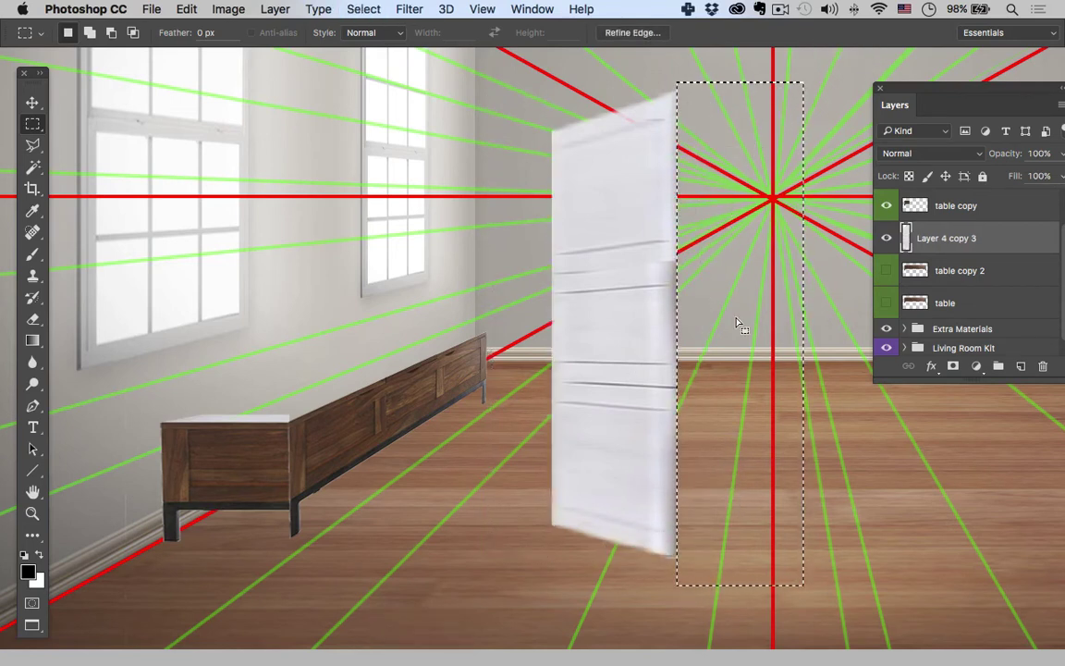
left_click(702, 226)
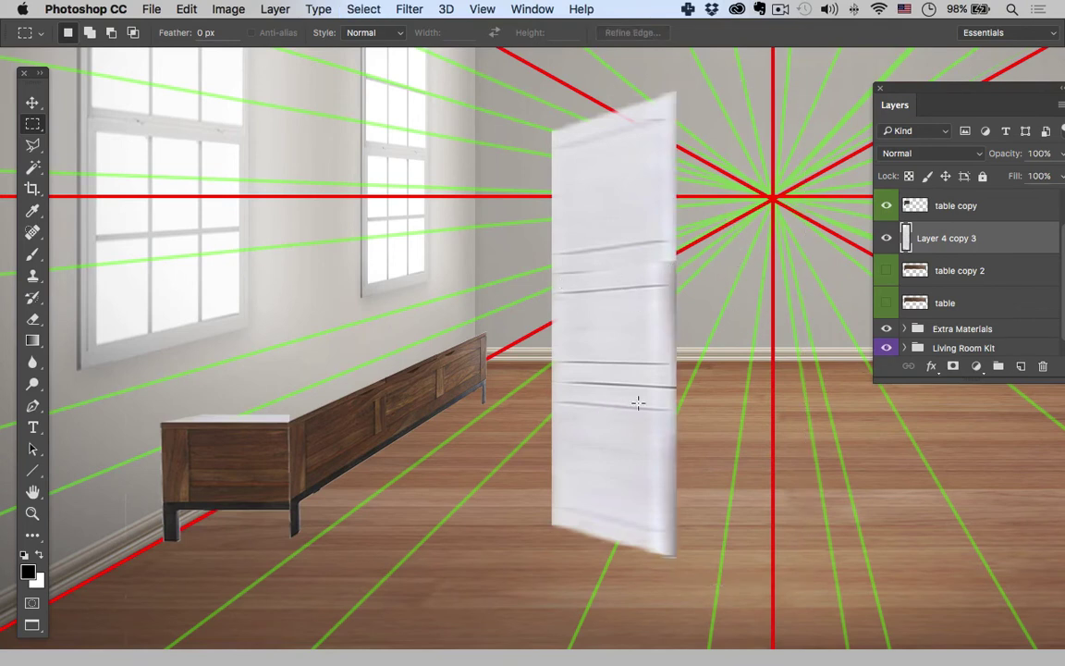
key("super+t")
Step: Use a perspective transform to straighten the panel's slanted sides into an upright rectangle
right_click(618, 275)
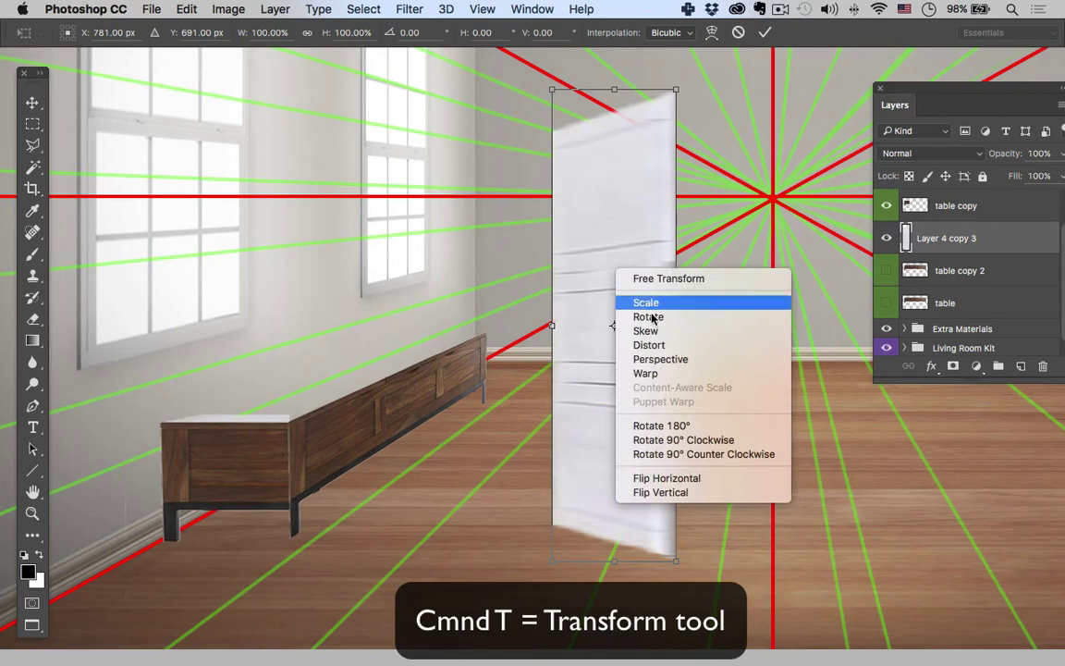
left_click(652, 359)
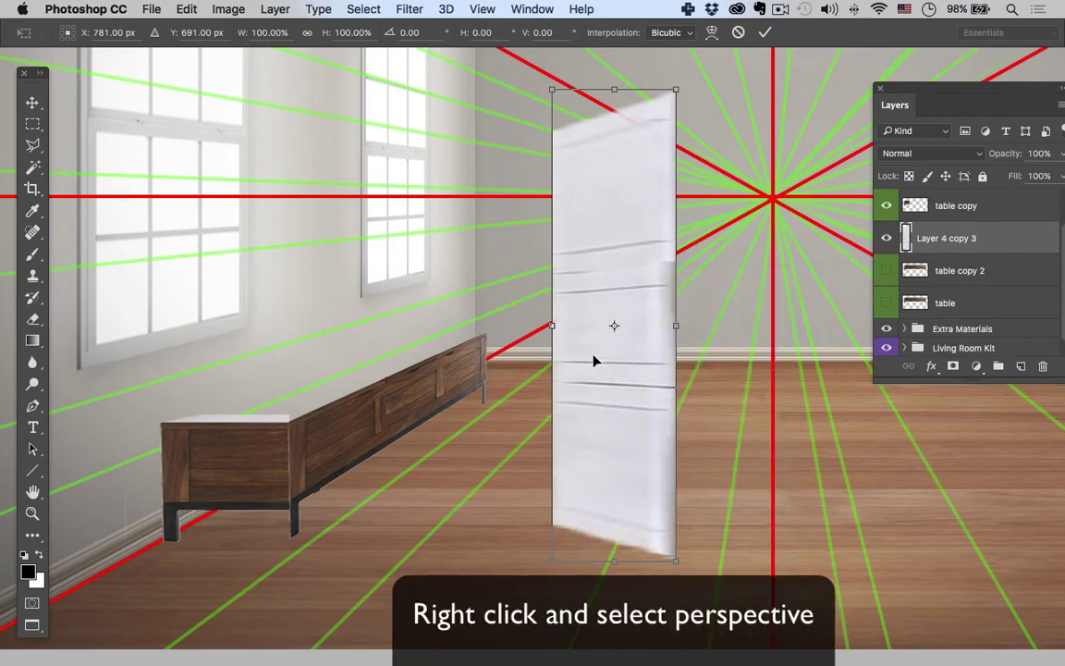
left_click_drag(553, 564, 560, 609)
key("Return")
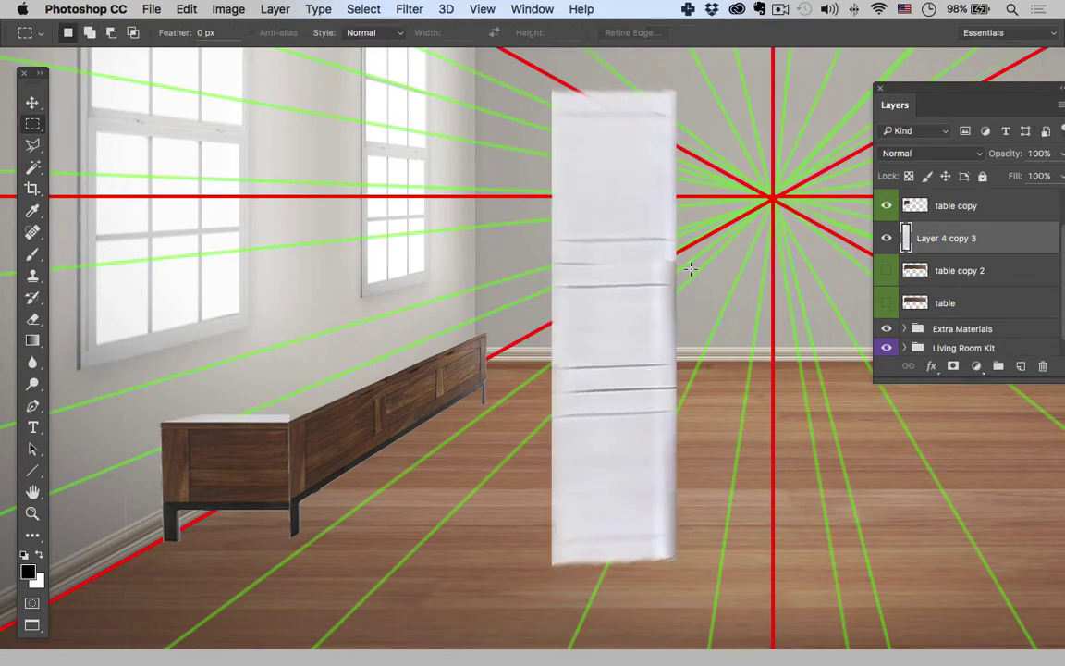
Step: Clear the leftover slivers above and below the panel and toggle the layer to check the cleanup
left_click_drag(695, 72, 505, 101)
key("super+d")
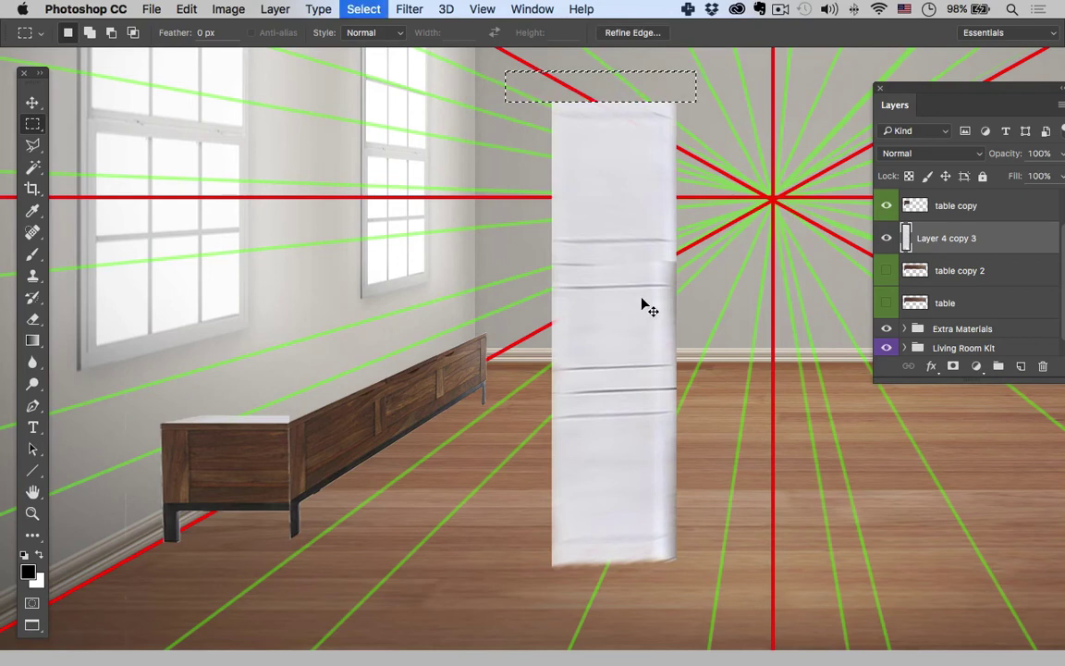
left_click_drag(692, 555, 533, 586)
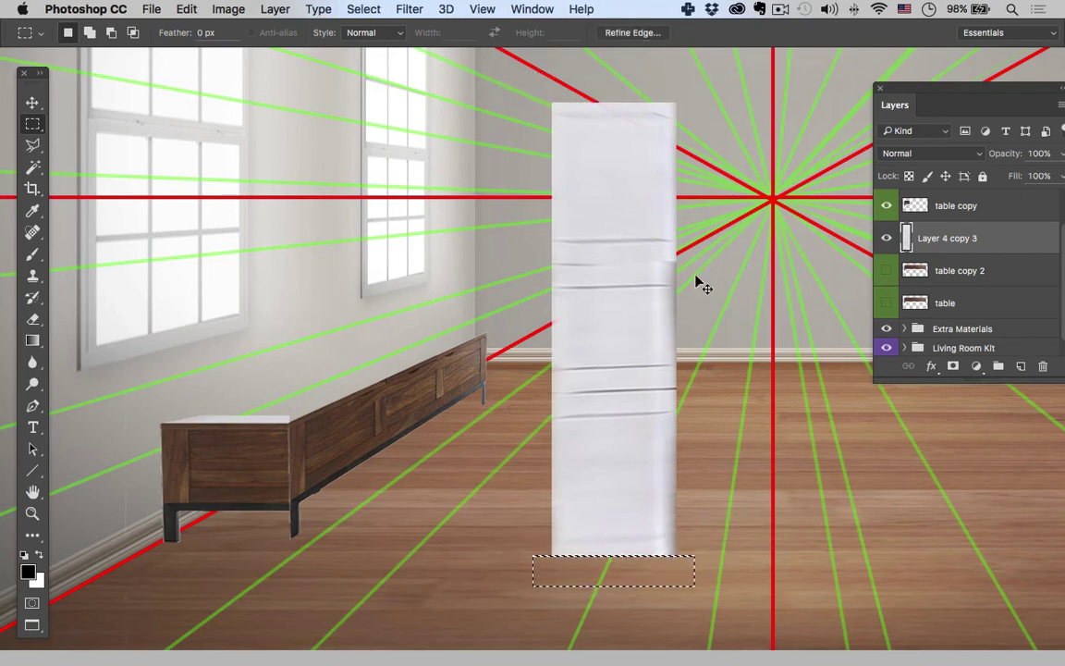
key("super+d")
left_click(885, 237)
left_click(886, 237)
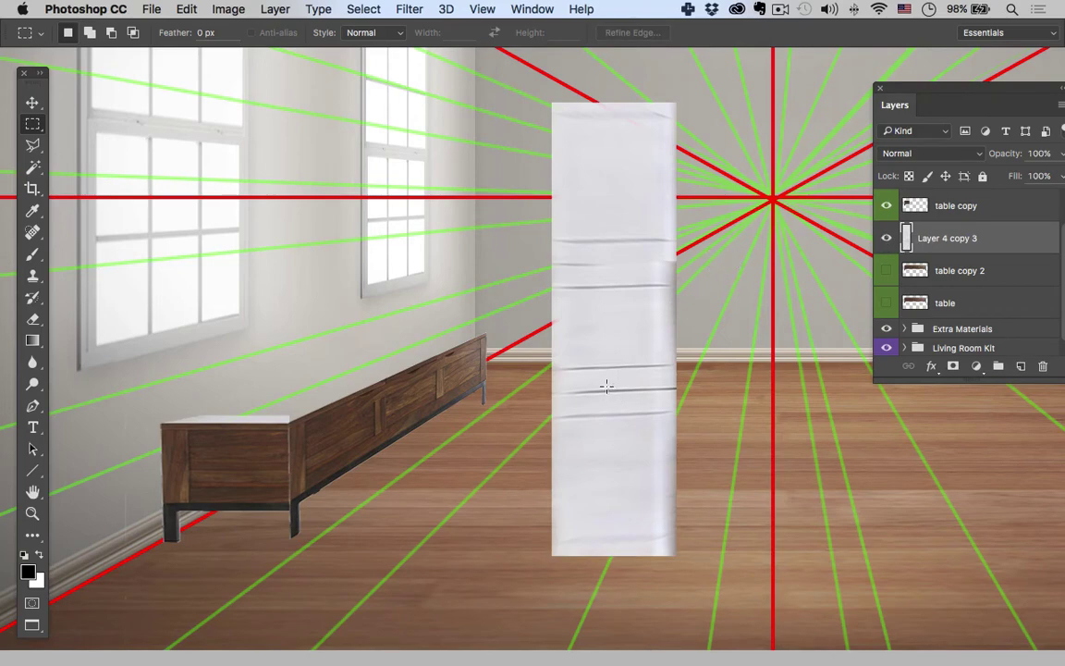
key("super+t")
Step: Move the white panel onto the left-wall table, widen it, and squash it into a thin tabletop
left_click_drag(626, 404, 240, 294)
left_click_drag(170, 197, 162, 198)
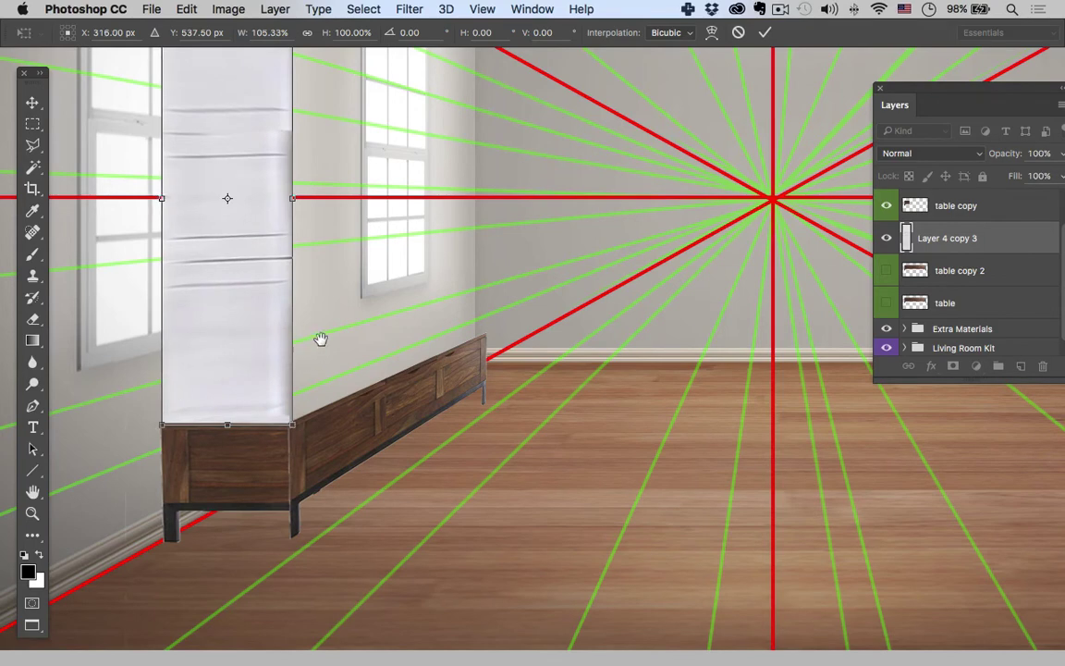
left_click_drag(320, 339, 316, 462)
left_click_drag(223, 92, 309, 463)
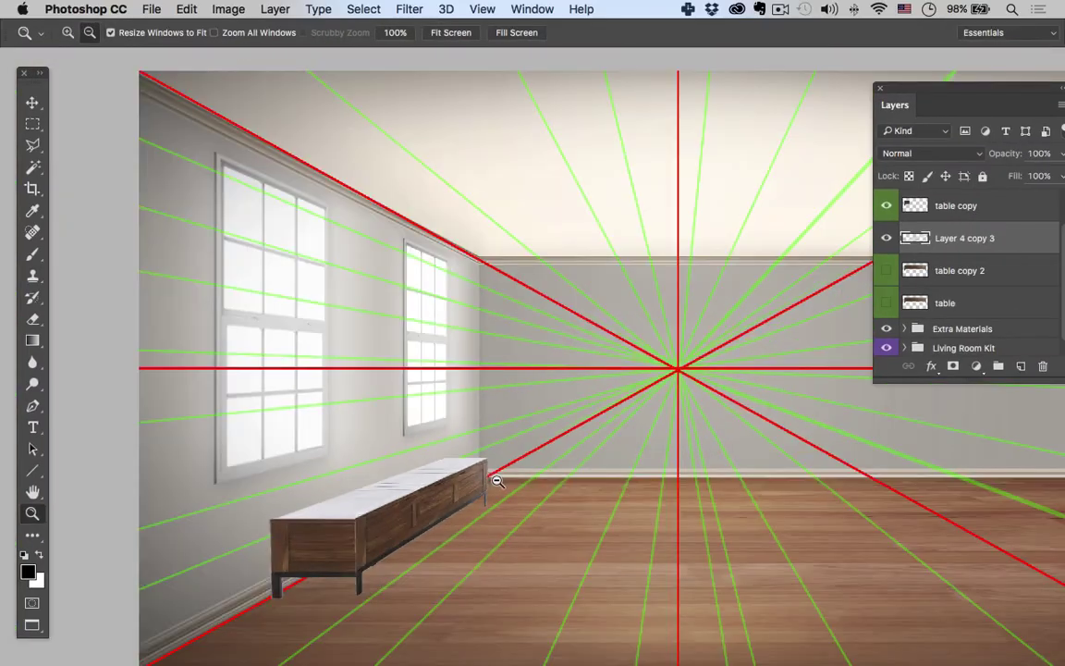
Step: Zoom out to the whole room and hide the perspective guide lines
left_click(510, 483, "alt")
left_click_drag(528, 421, 475, 395)
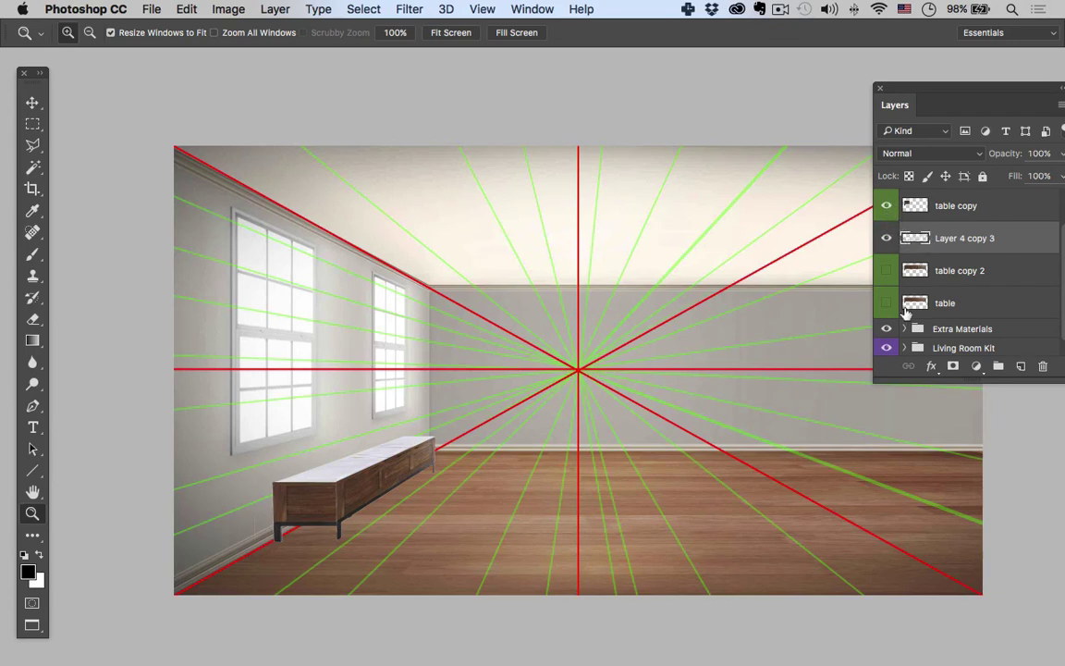
left_click(887, 329)
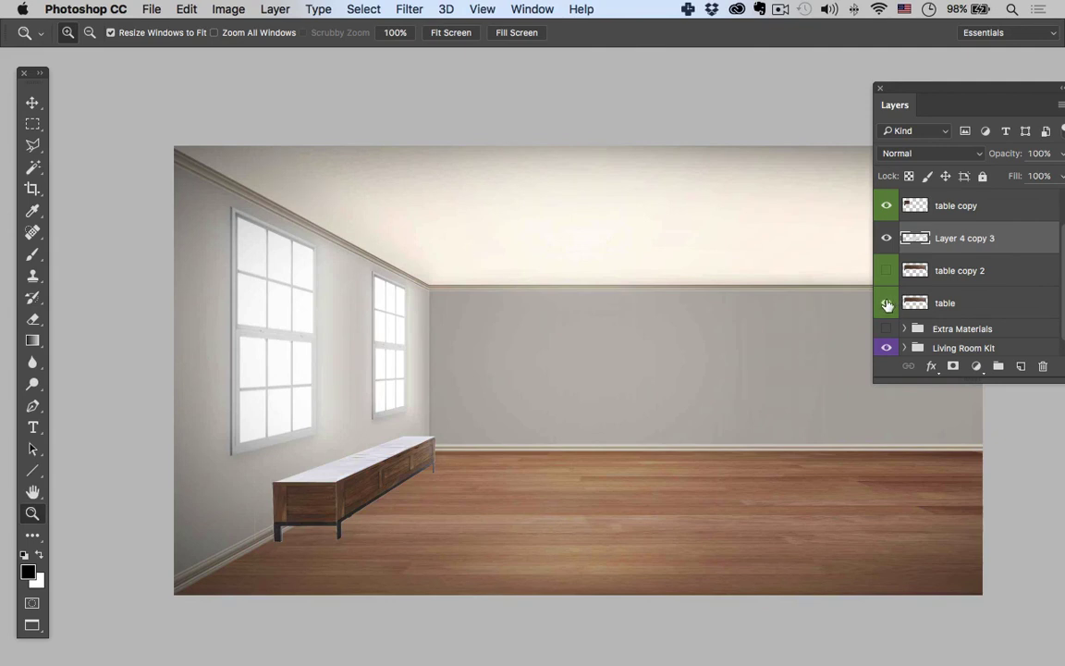
Step: Show the original table layer and scale it down to sit against the back wall
left_click(887, 303)
left_click(938, 310)
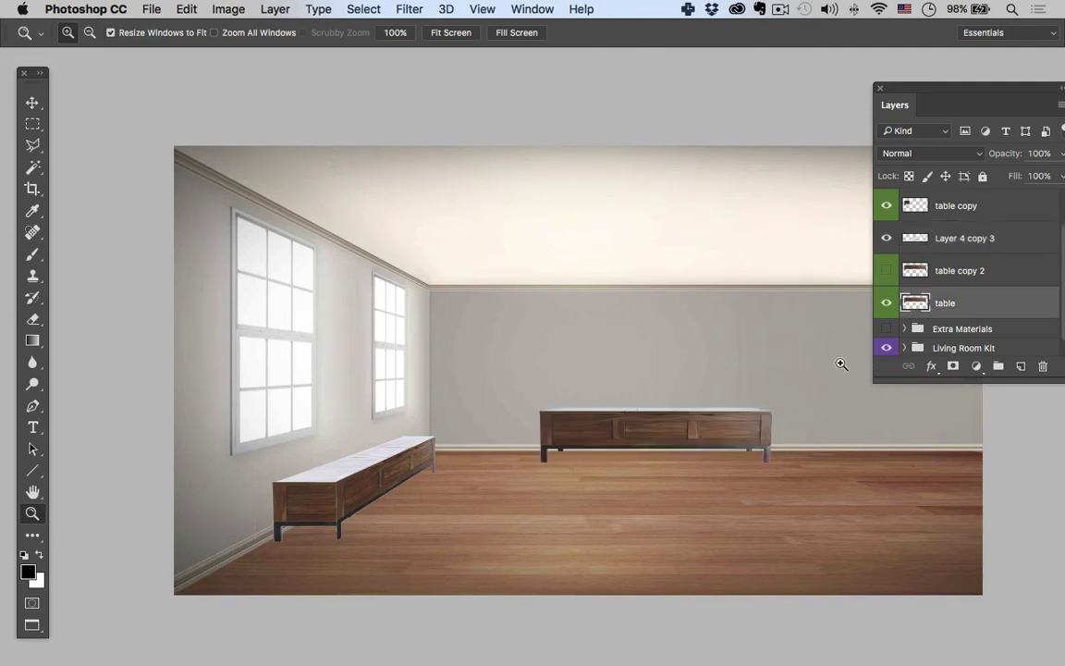
key("ctrl+t")
left_click_drag(789, 390, 766, 404)
key("Return")
key("z")
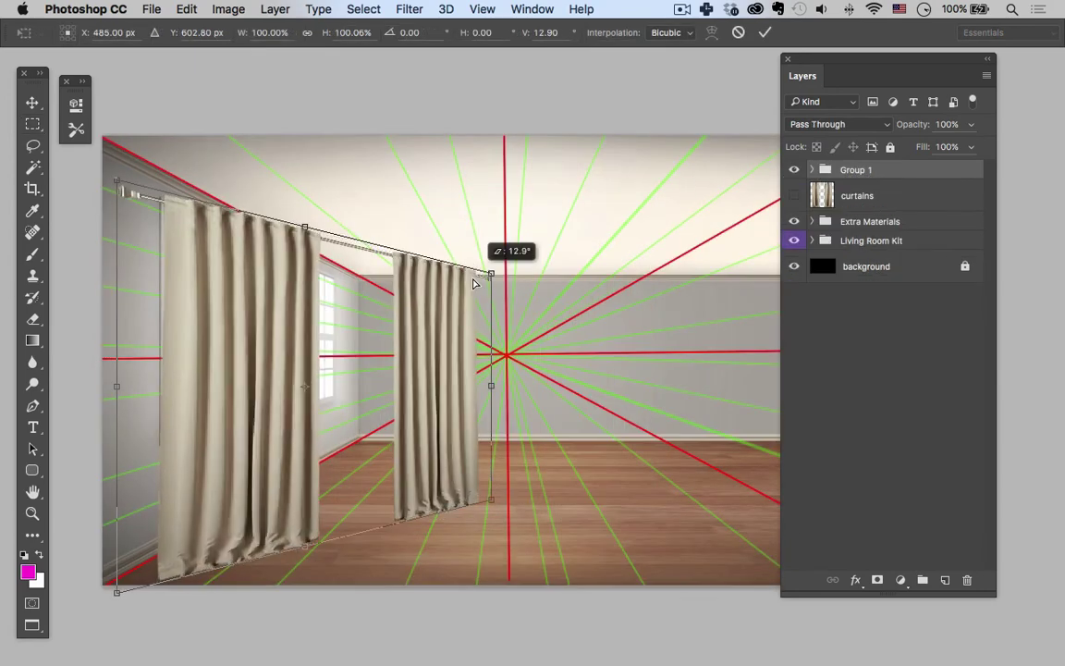
Step: Skew the pair of curtains about 14.7° so they angle into the room's perspective
left_click_drag(491, 277, 479, 303)
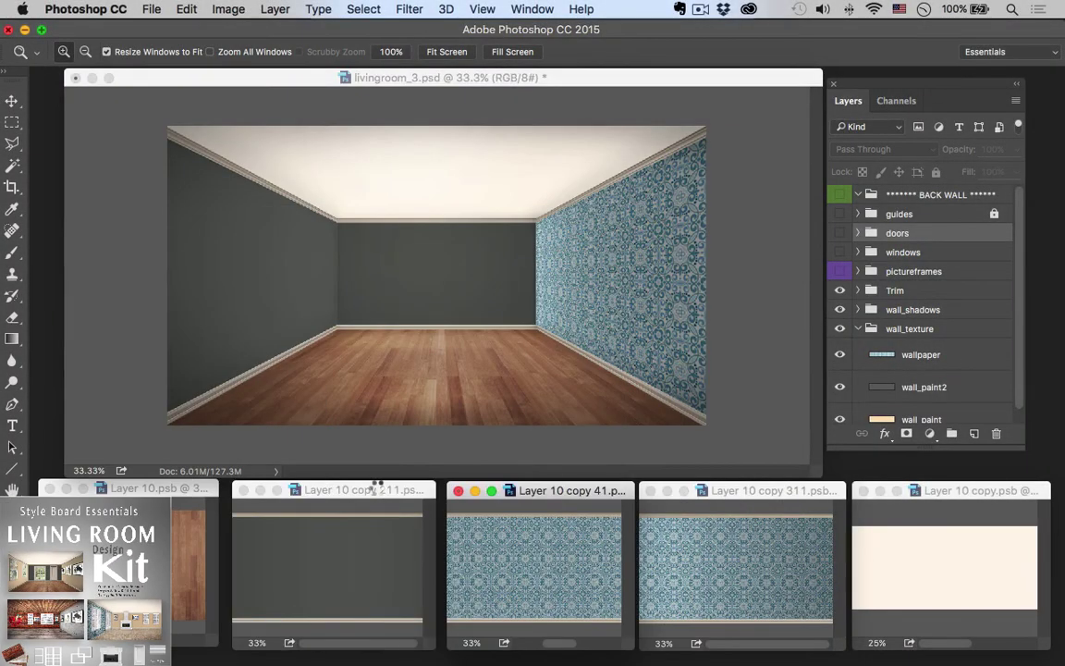
Step: Show the third black frame, slide the left-wall frames sideways, and move the Rightwall_ windows into place
left_click(427, 513)
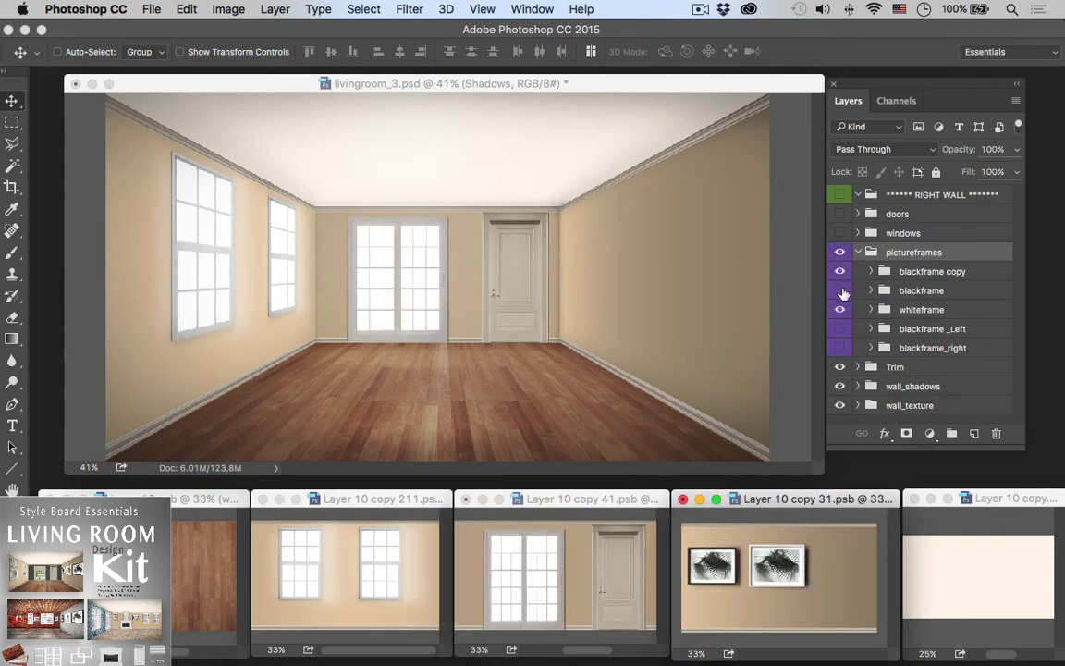
left_click(840, 290)
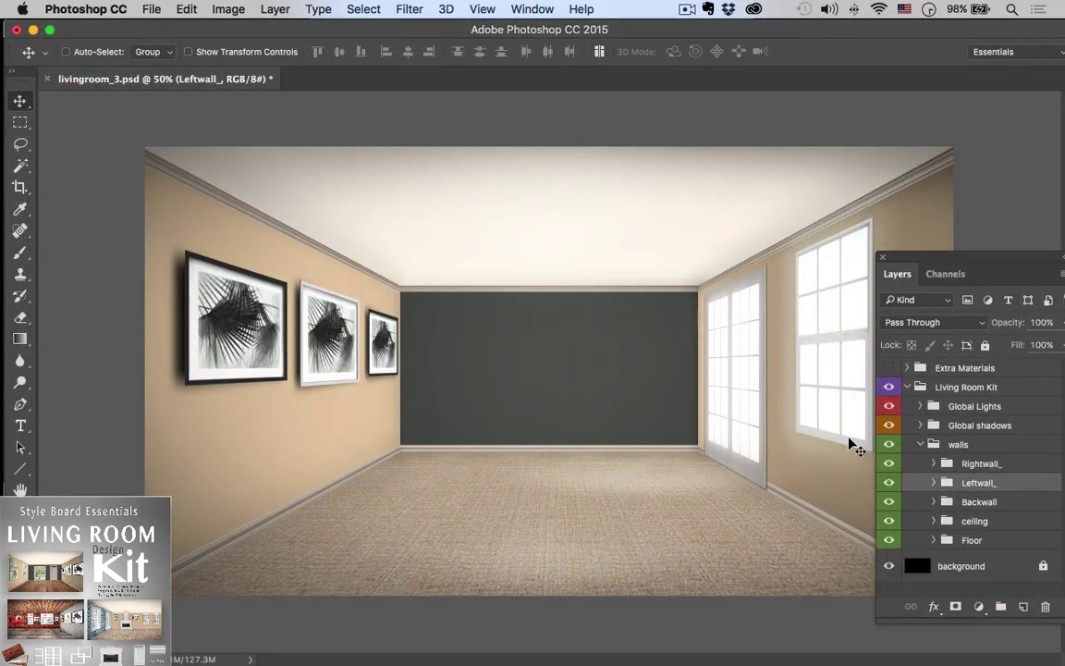
mouse_move(476, 495)
left_mouse_down()
mouse_move(492, 494)
mouse_move(462, 495)
left_mouse_up()
left_click(980, 463)
left_click_drag(868, 444, 816, 447)
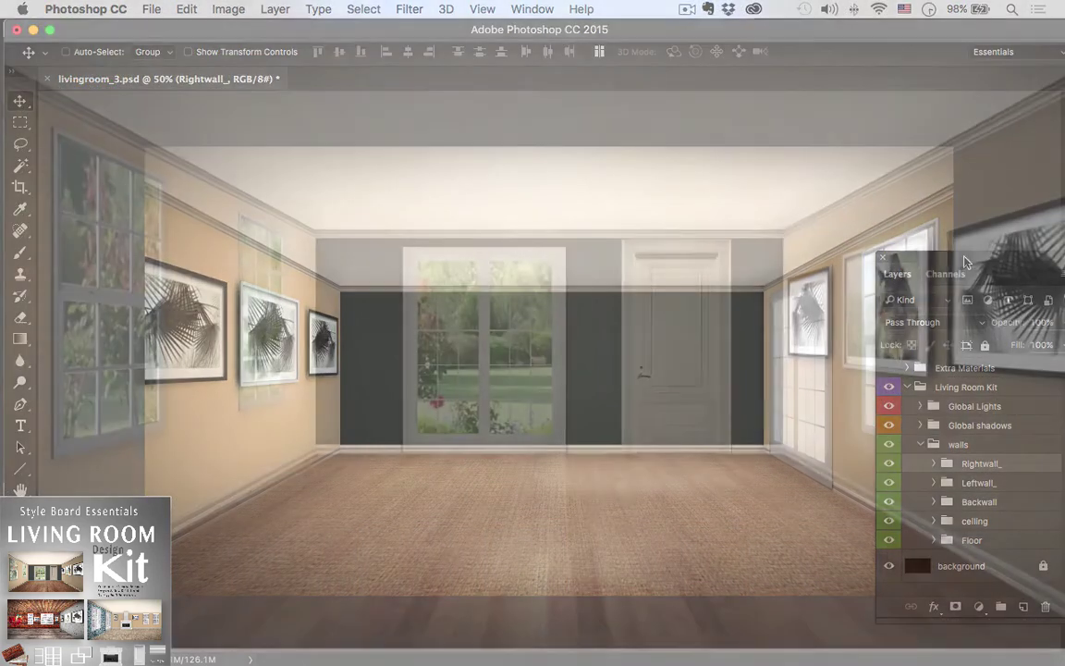